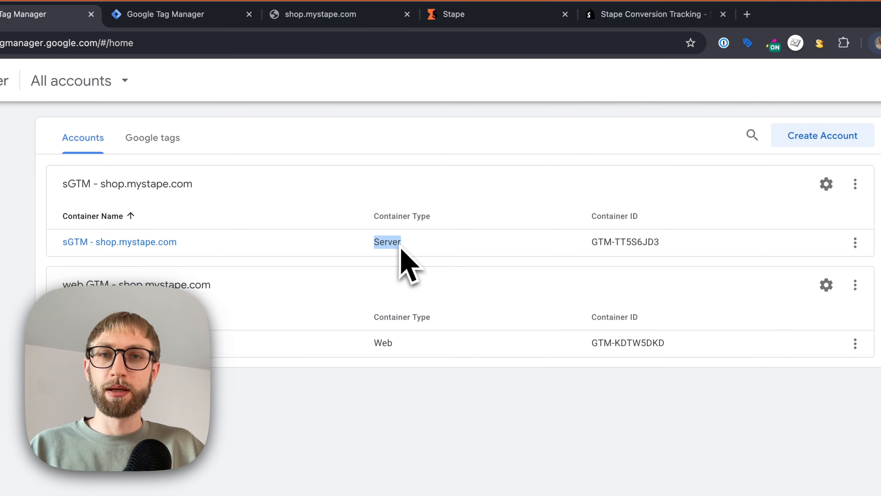
Switch to Stape, open the mystape.com sGTM container, and examine its settings and tagging server URL.
{"action": "left_click", "coordinate": [483, 21]}
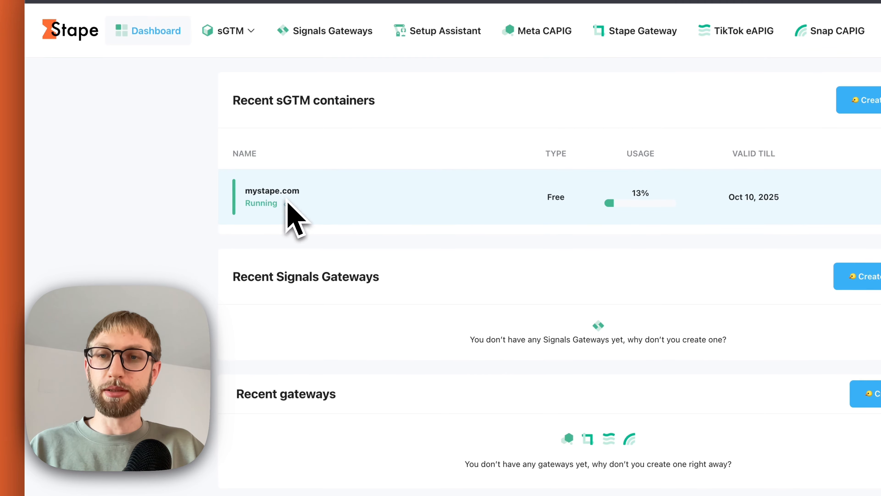
{"action": "left_click", "coordinate": [287, 203]}
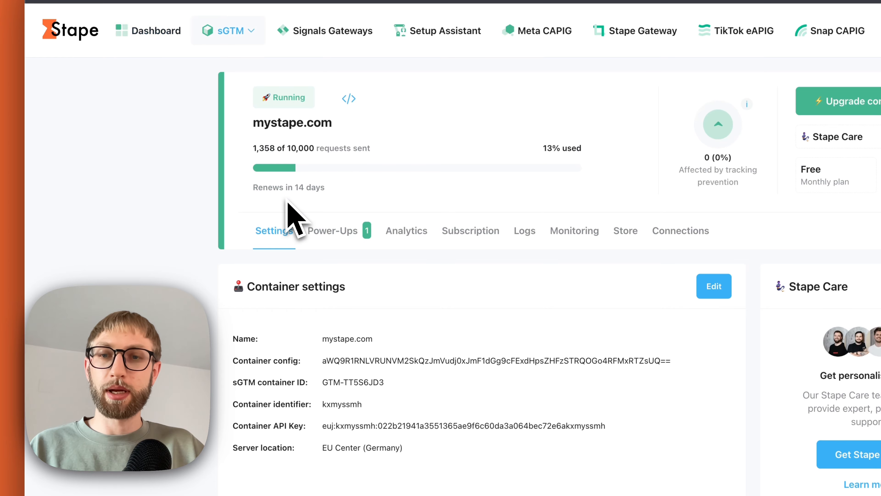
{"action": "scroll", "coordinate": [305, 240], "scroll_direction": "down", "scroll_amount": 5}
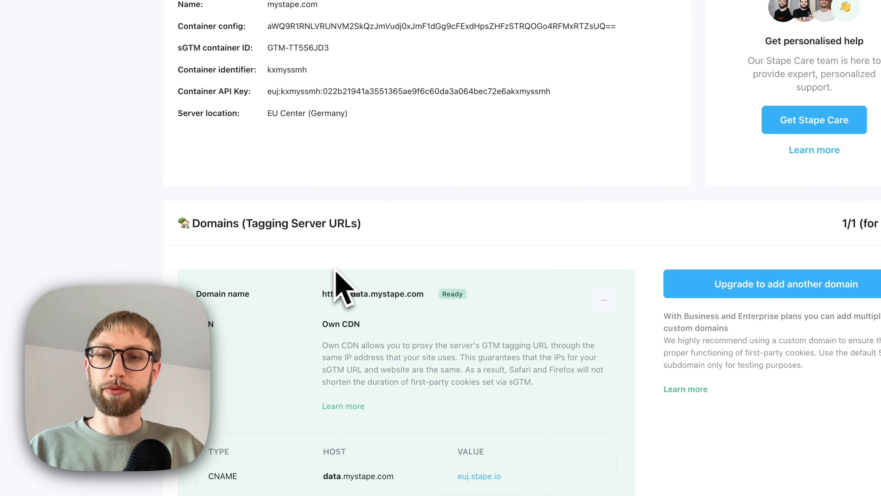
{"action": "left_click_drag", "start_coordinate": [321, 293], "coordinate": [424, 293]}
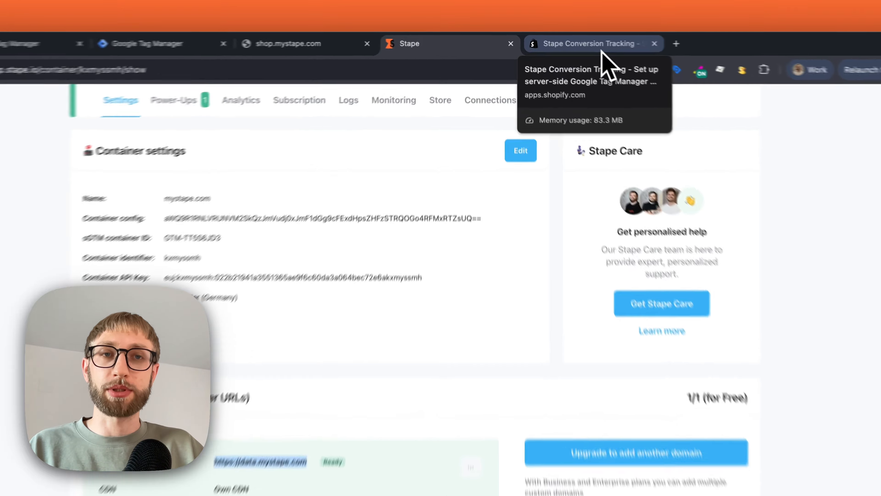
Install the Stape Conversion Tracking app from its Shopify App Store listing on the shop.mystape.com store.
{"action": "left_click", "coordinate": [558, 41]}
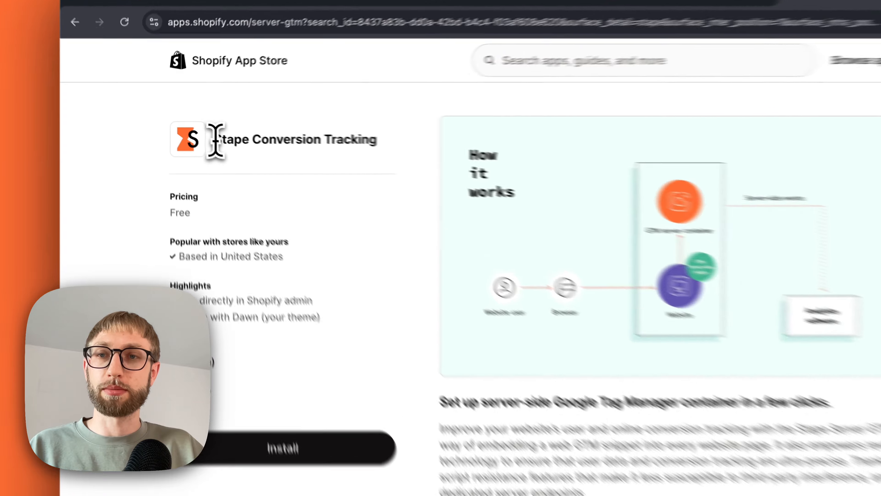
{"action": "left_click_drag", "start_coordinate": [185, 125], "coordinate": [283, 128]}
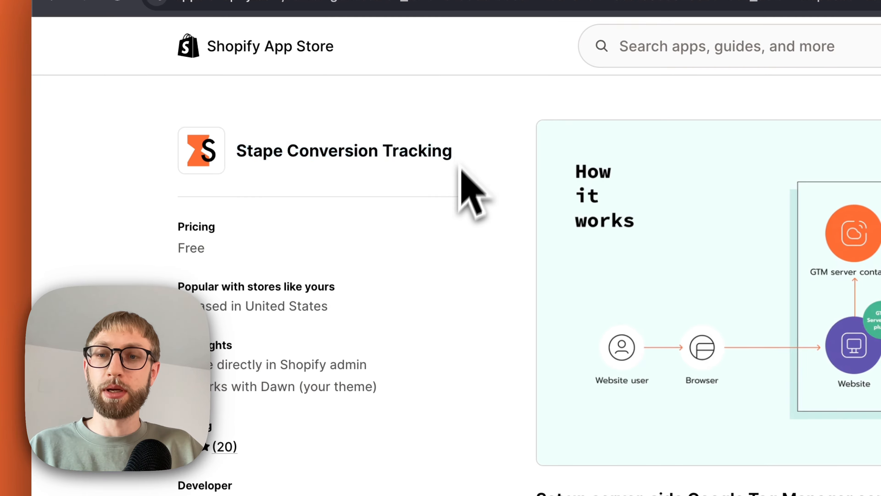
{"action": "left_click", "coordinate": [271, 351]}
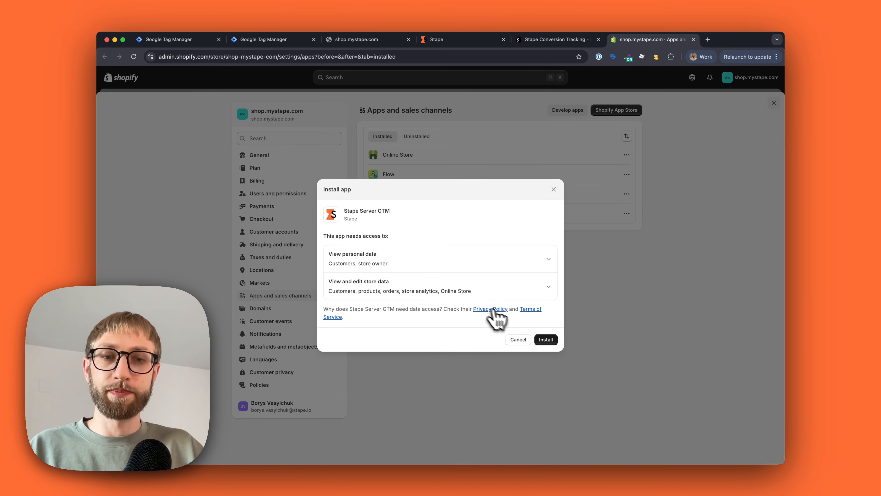
{"action": "left_click", "coordinate": [546, 339]}
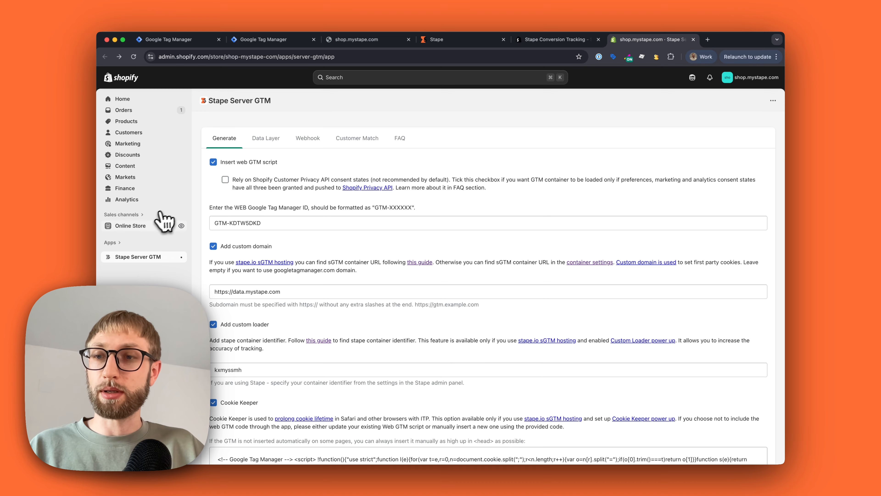
Check the Stape Server GTM embed under the Dawn theme's app embeds, and return to the Shopify admin.
{"action": "left_click", "coordinate": [162, 219]}
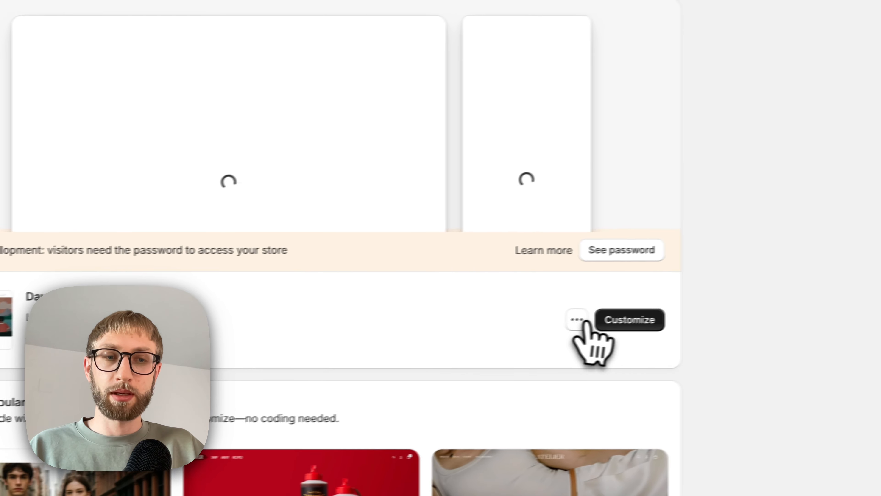
{"action": "left_click", "coordinate": [639, 321]}
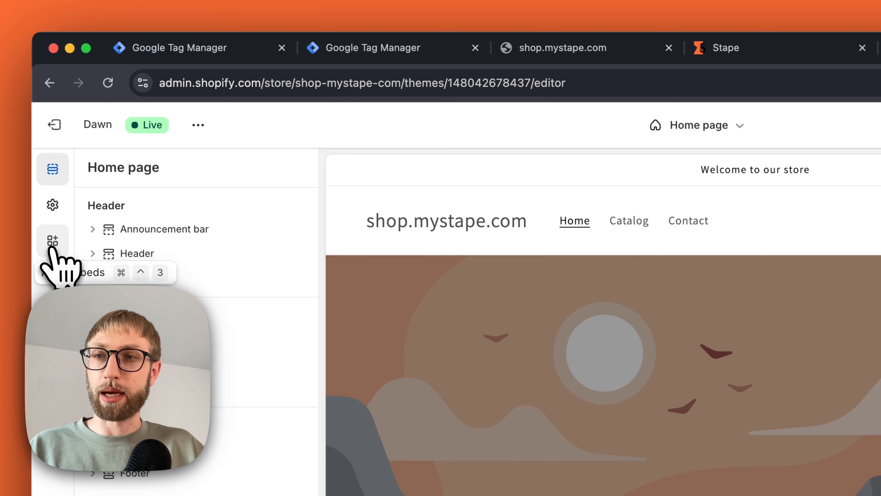
{"action": "left_click", "coordinate": [52, 241]}
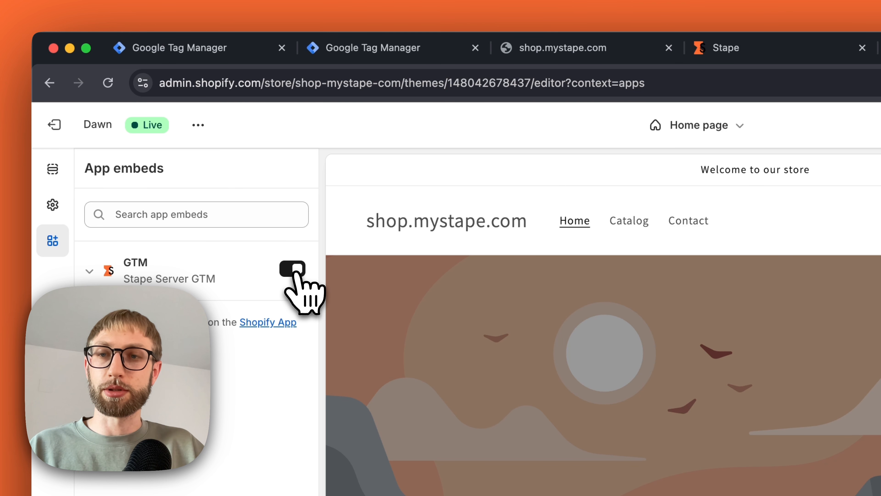
{"action": "left_click", "coordinate": [53, 126]}
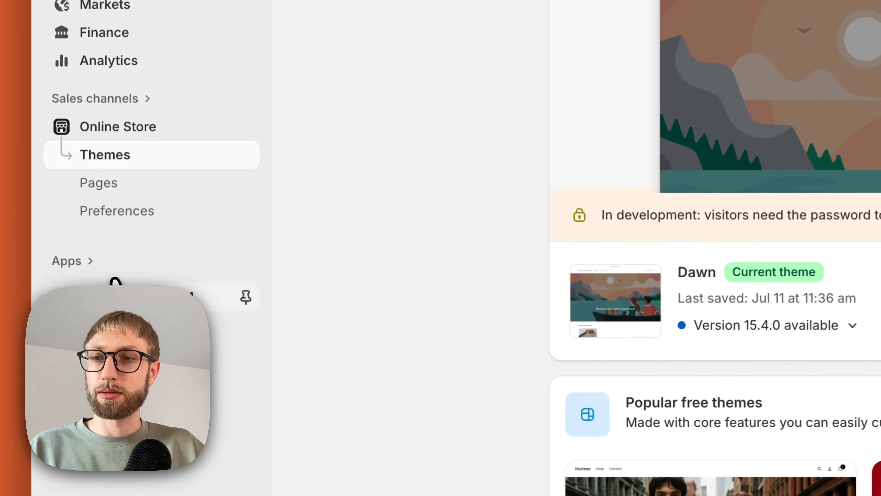
In the Stape Server GTM app, enable web GTM script insertion and set the web container ID to GTM-KDTW5DKD from Google Tag Manager.
{"action": "left_click", "coordinate": [139, 477]}
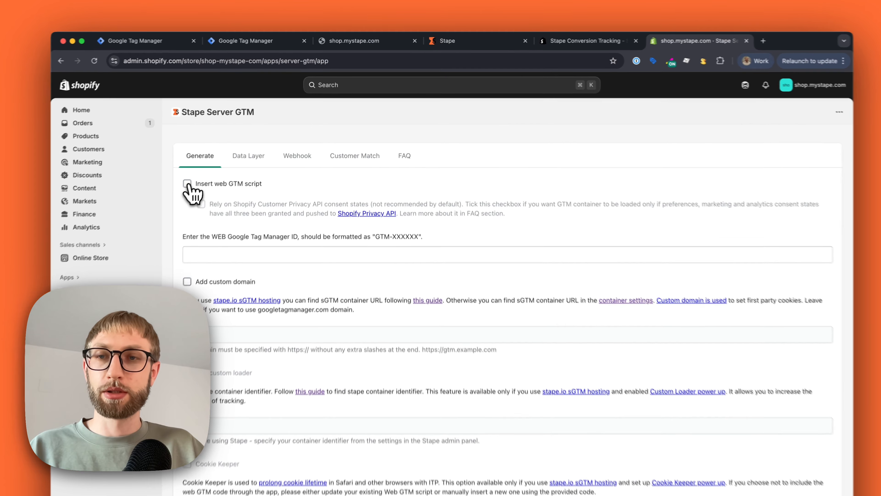
{"action": "left_click", "coordinate": [213, 162]}
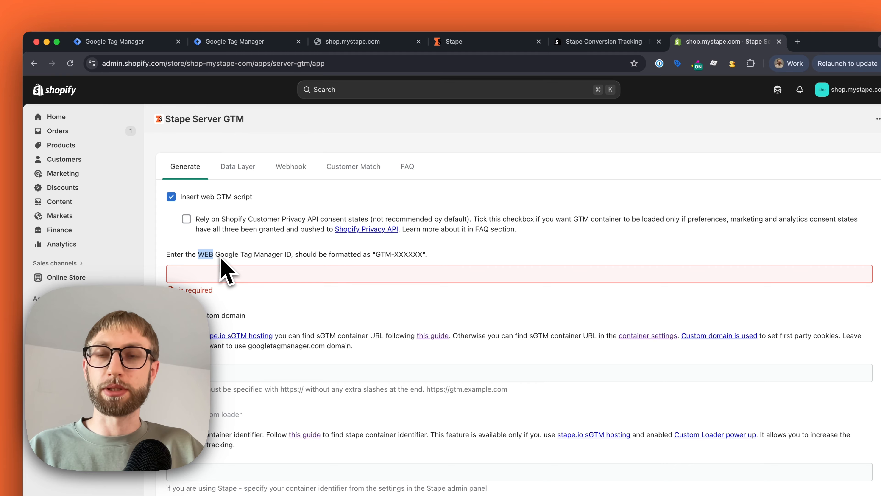
{"action": "left_click", "coordinate": [149, 42]}
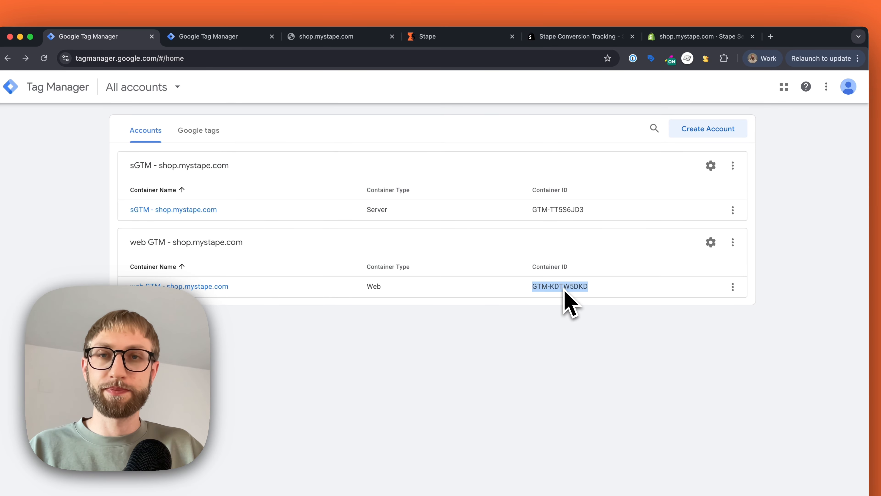
{"action": "left_click", "coordinate": [663, 37]}
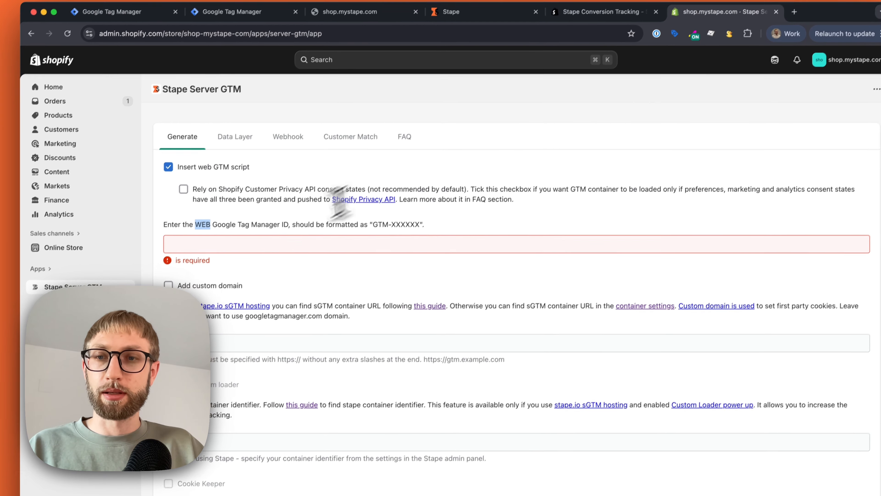
{"action": "left_click", "coordinate": [272, 243]}
{"action": "type", "text": "GTM-KDTW5DKD"}
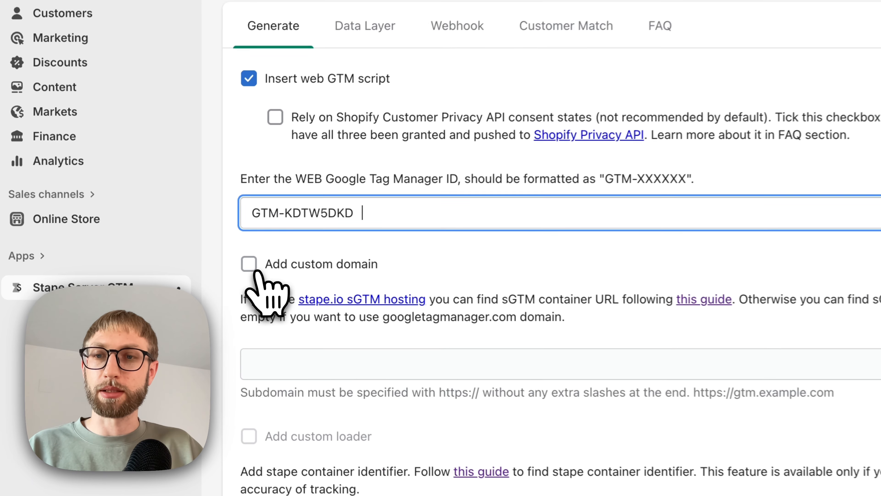
{"action": "left_click", "coordinate": [249, 265]}
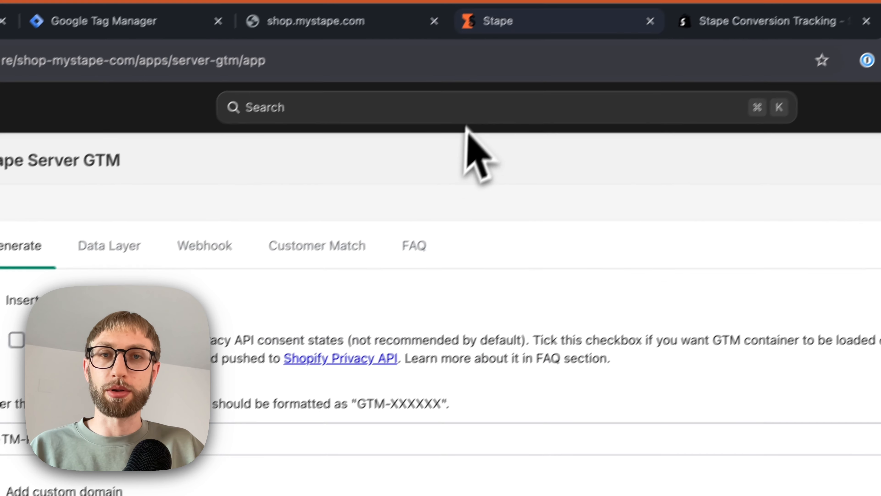
{"action": "left_click", "coordinate": [493, 18]}
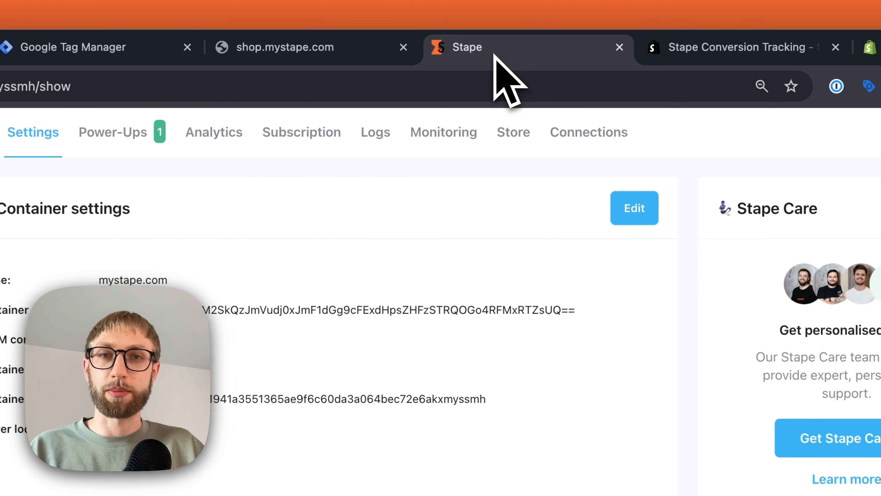
{"action": "scroll", "coordinate": [416, 348], "scroll_direction": "down", "scroll_amount": 10}
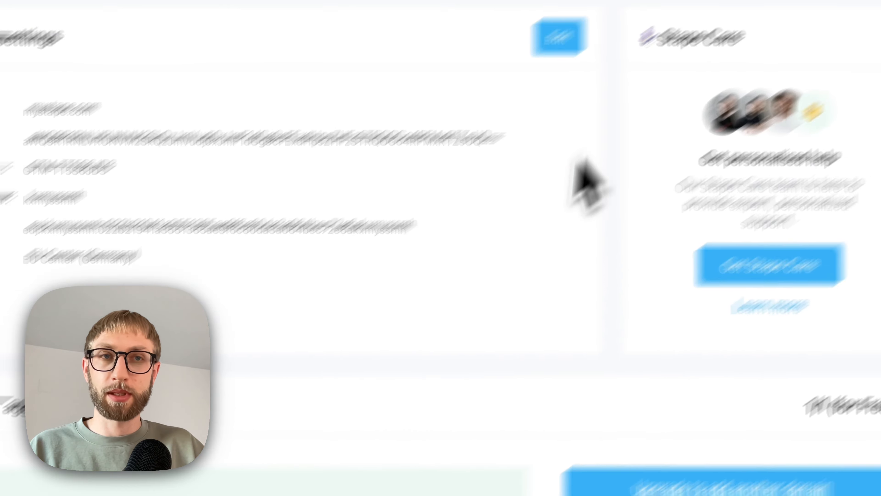
{"action": "left_click", "coordinate": [621, 25]}
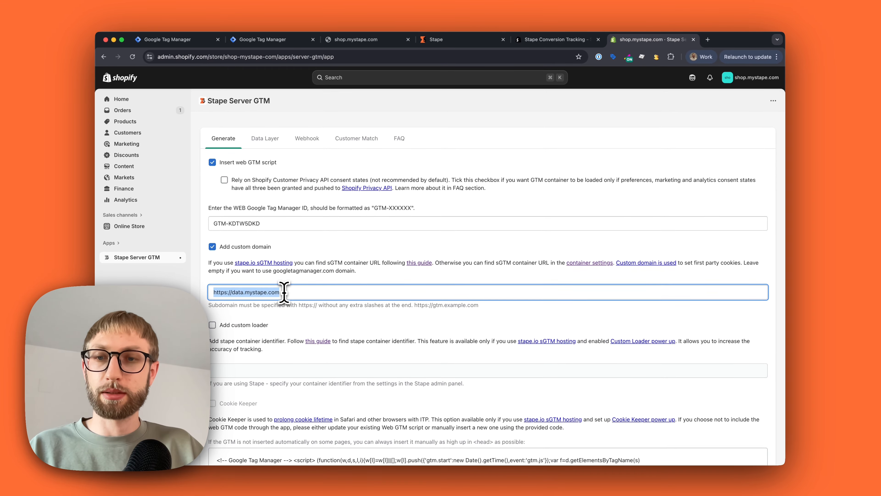
{"action": "scroll", "coordinate": [276, 297], "scroll_direction": "down", "scroll_amount": 3}
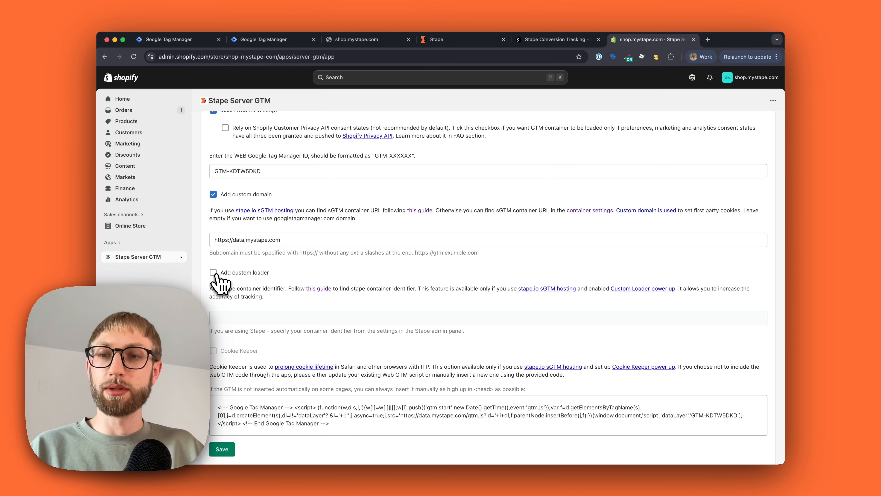
{"action": "left_click", "coordinate": [213, 272]}
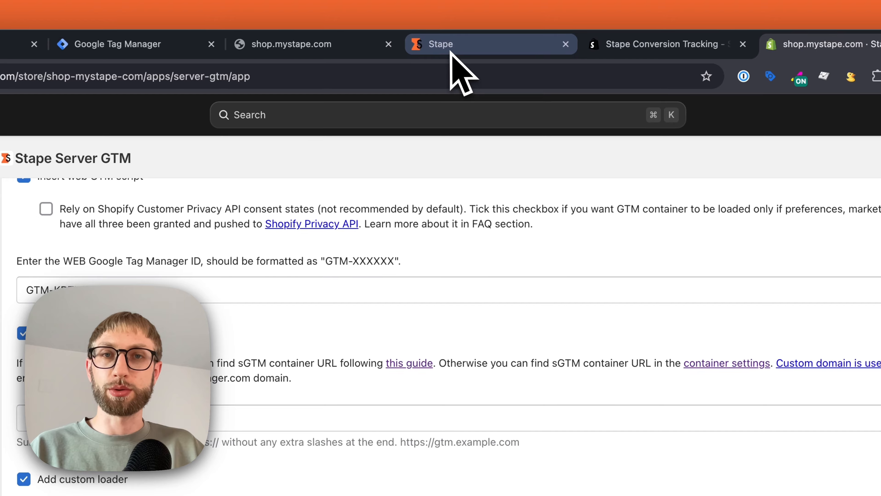
Switch to the Stape container and activate its Custom Loader power-up, saving the changes.
{"action": "left_click", "coordinate": [478, 30]}
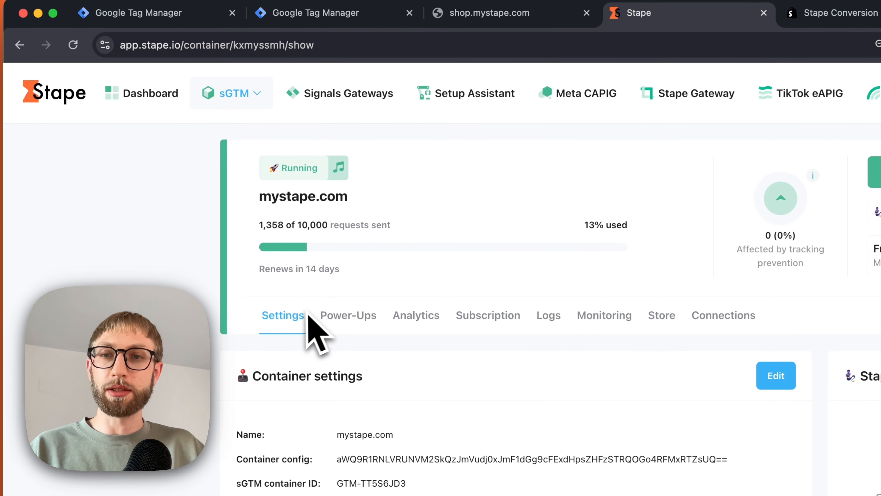
{"action": "left_click", "coordinate": [347, 327]}
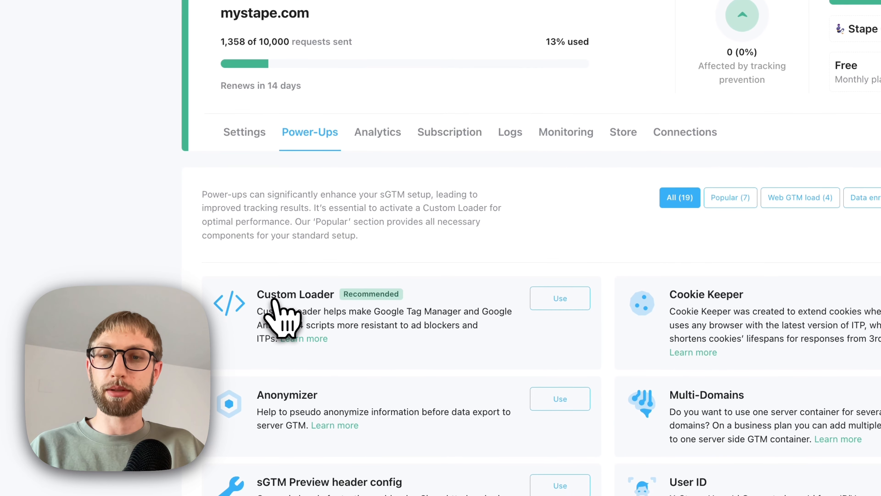
{"action": "left_click", "coordinate": [541, 297]}
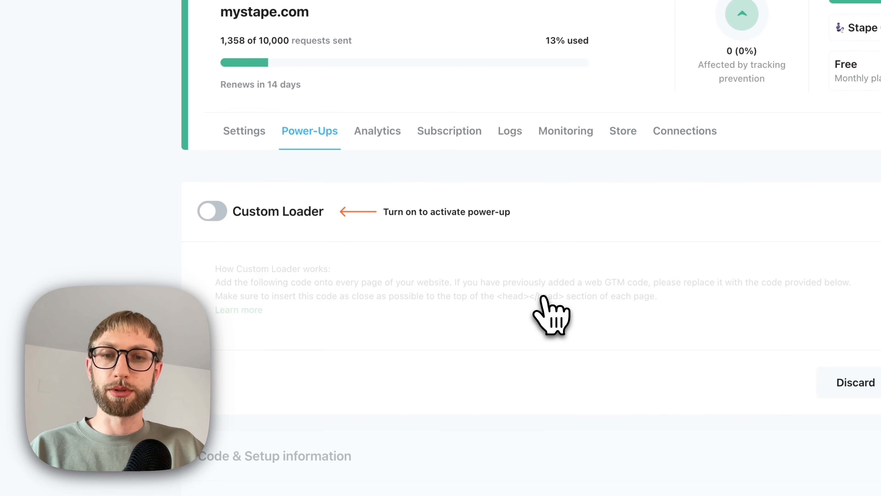
{"action": "left_click", "coordinate": [212, 211]}
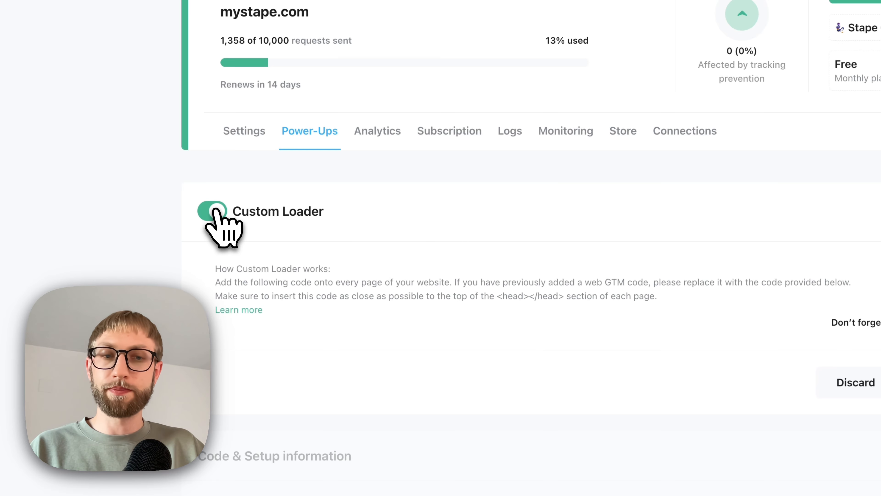
{"action": "left_click", "coordinate": [665, 323]}
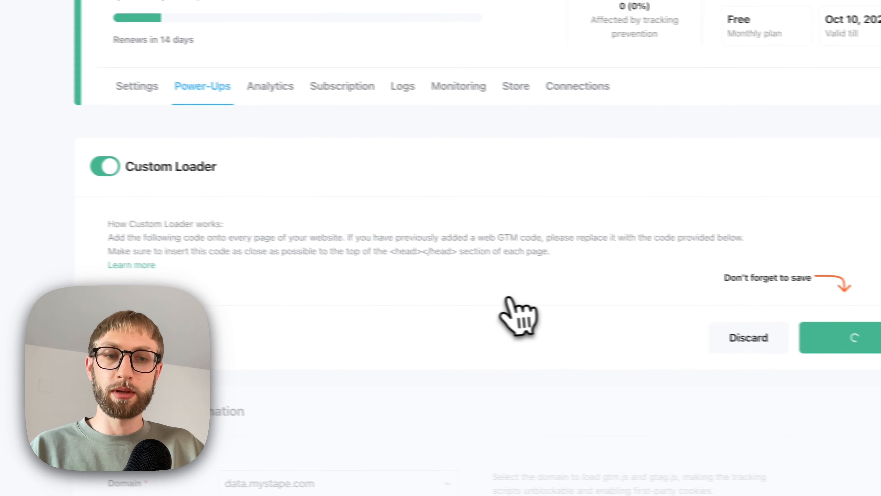
Generate the Custom Loader setup for data.mystape.com with web GTM ID GTM-KDTW5DKD, GA4 ad block bypass enabled and Shopify as platform.
{"action": "scroll", "coordinate": [244, 299], "scroll_direction": "down", "scroll_amount": 5}
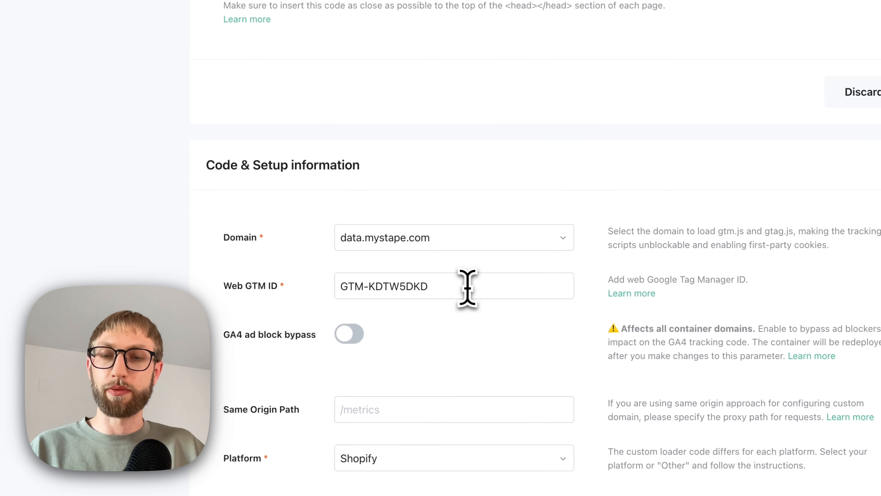
{"action": "left_click", "coordinate": [468, 287]}
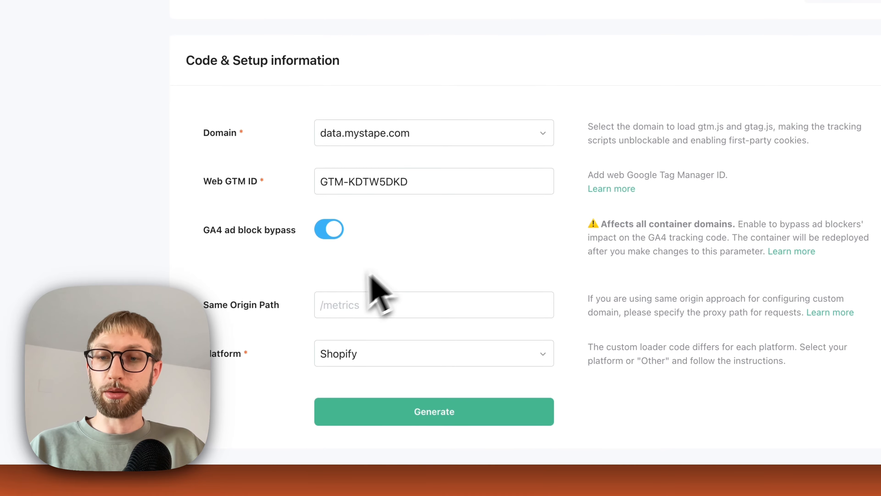
{"action": "left_click", "coordinate": [333, 354]}
{"action": "left_click", "coordinate": [354, 354]}
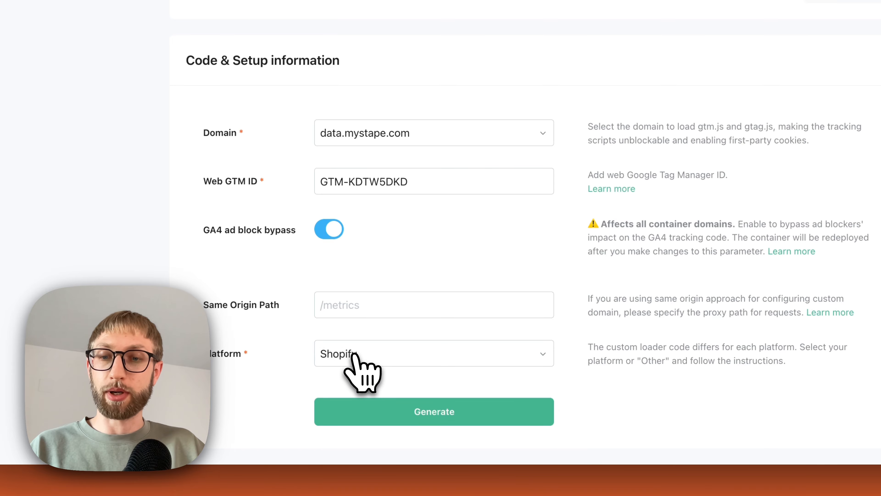
{"action": "left_click", "coordinate": [472, 411]}
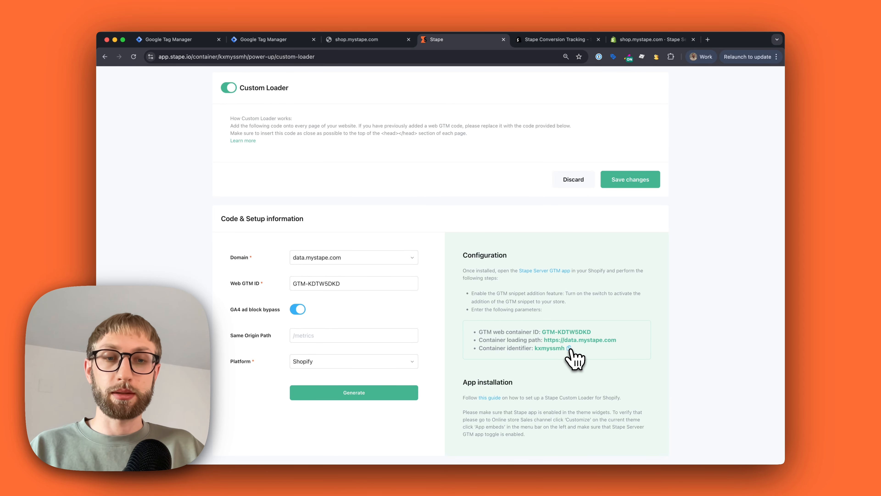
Copy the container identifier kxmyssmh from the generated configuration into the custom loader setting of the Shopify app.
{"action": "left_click", "coordinate": [569, 348]}
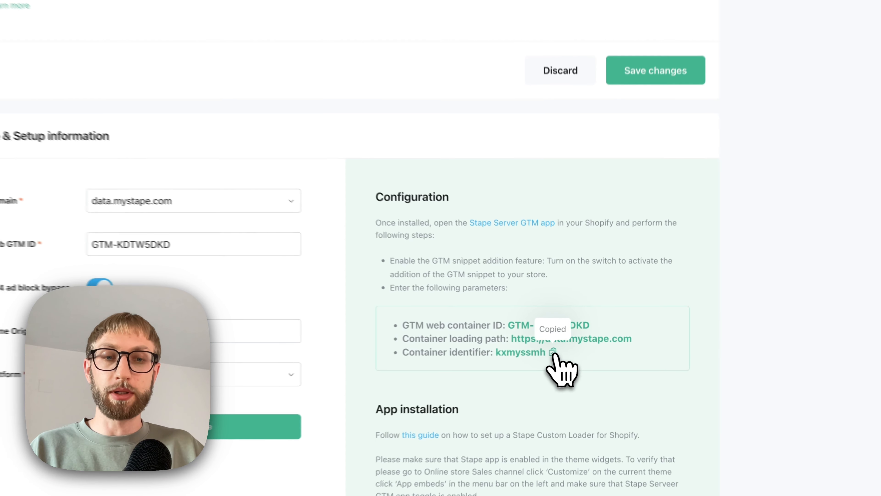
{"action": "left_click", "coordinate": [746, 44]}
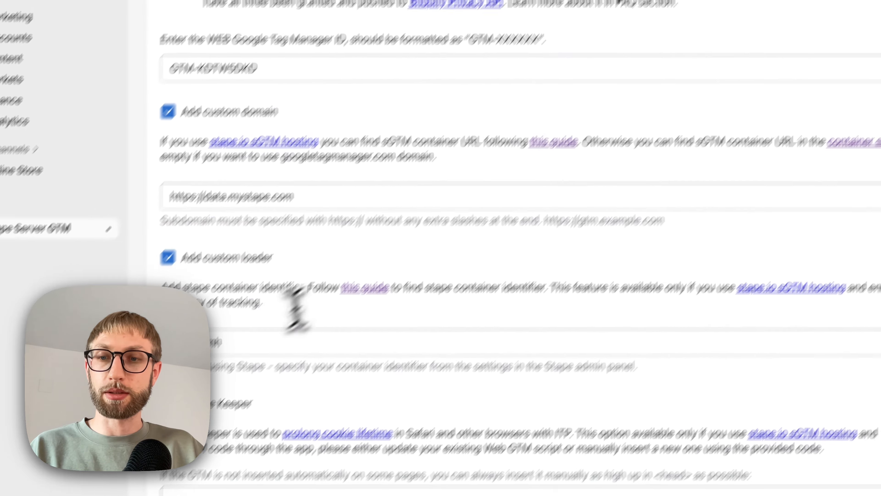
{"action": "double_click", "coordinate": [326, 264]}
{"action": "key", "text": "super+v"}
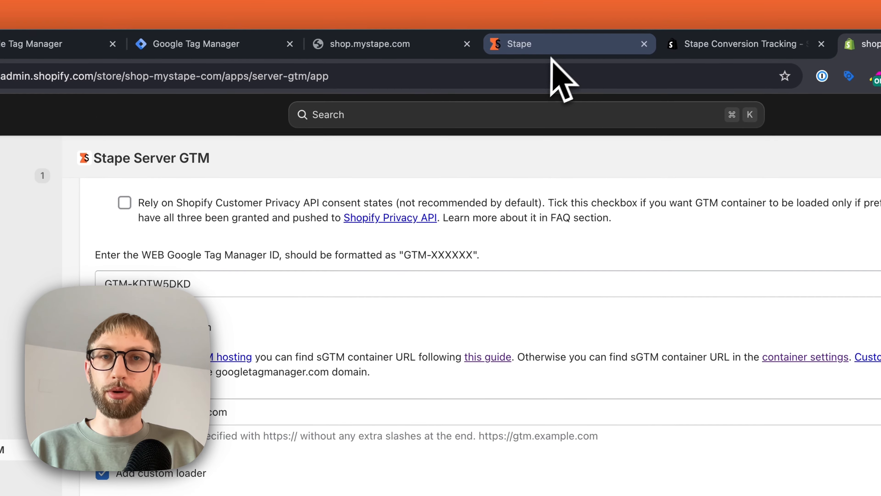
Check the Cookie Keeper power-up in the Stape container, and try the Cookie Keeper option in the Shopify app.
{"action": "left_click", "coordinate": [552, 69]}
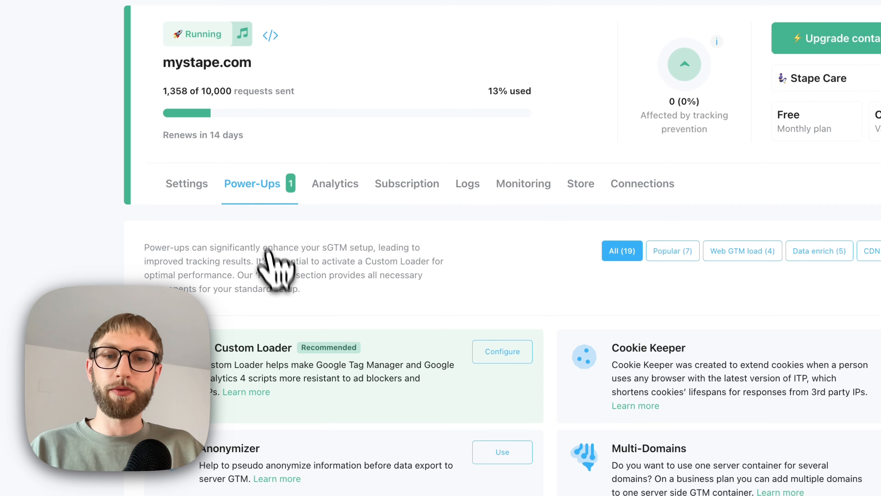
{"action": "triple_click", "coordinate": [639, 347]}
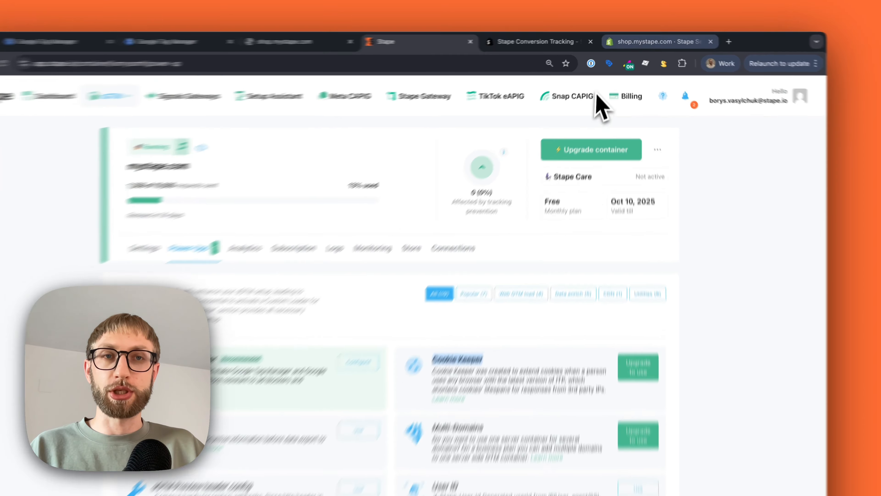
{"action": "left_click", "coordinate": [628, 39]}
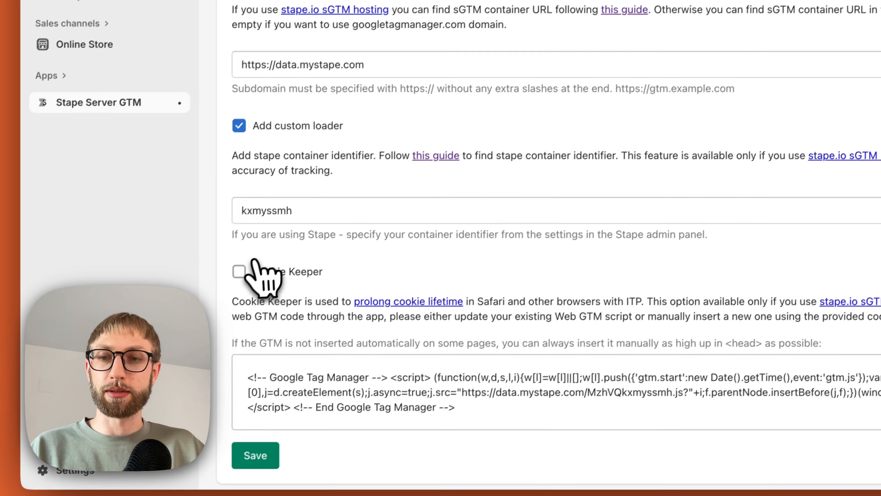
{"action": "left_click", "coordinate": [241, 275]}
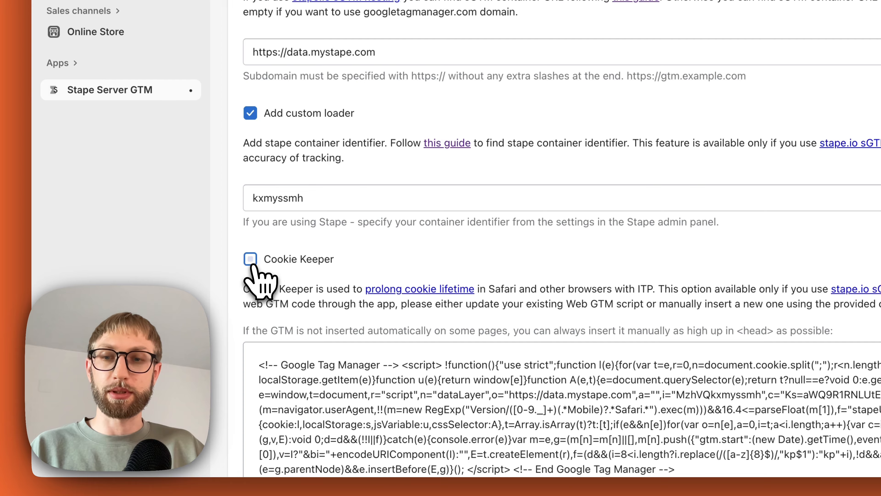
{"action": "left_click", "coordinate": [250, 259]}
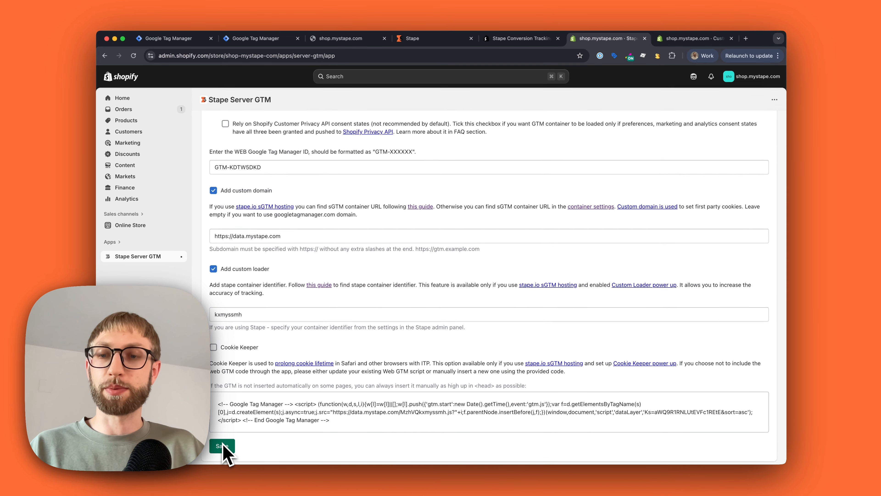
Review the app's Data Layer settings for ecommerce events, the '_stape' suffix and the checkout event instructions.
{"action": "scroll", "coordinate": [223, 445], "scroll_direction": "up", "scroll_amount": 3}
{"action": "left_click", "coordinate": [265, 140]}
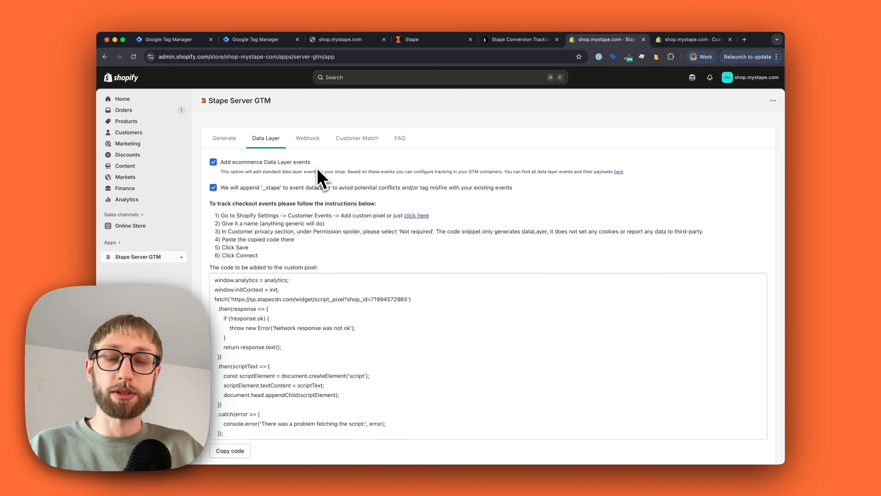
{"action": "left_click", "coordinate": [214, 162]}
{"action": "left_click", "coordinate": [214, 163]}
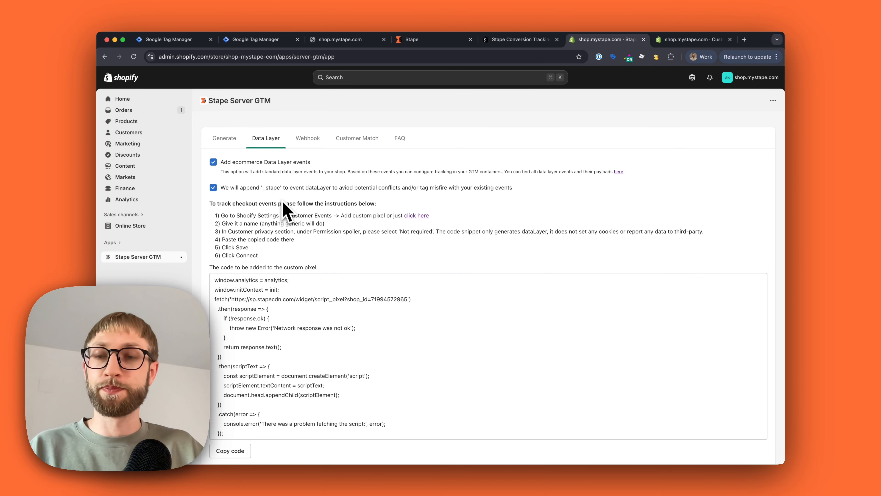
{"action": "left_click_drag", "start_coordinate": [223, 215], "coordinate": [215, 219]}
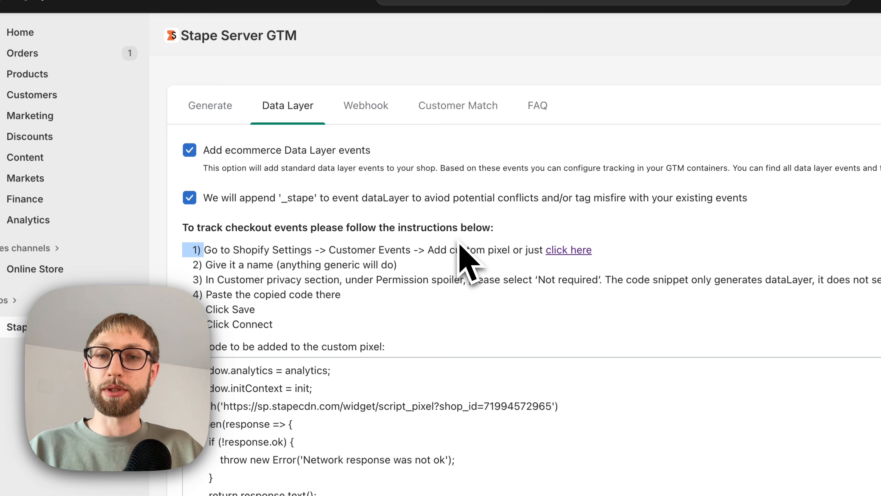
Add a custom pixel named "Stape Events" in Shopify's customer events and set its permission to Not required.
{"action": "left_click", "coordinate": [569, 250]}
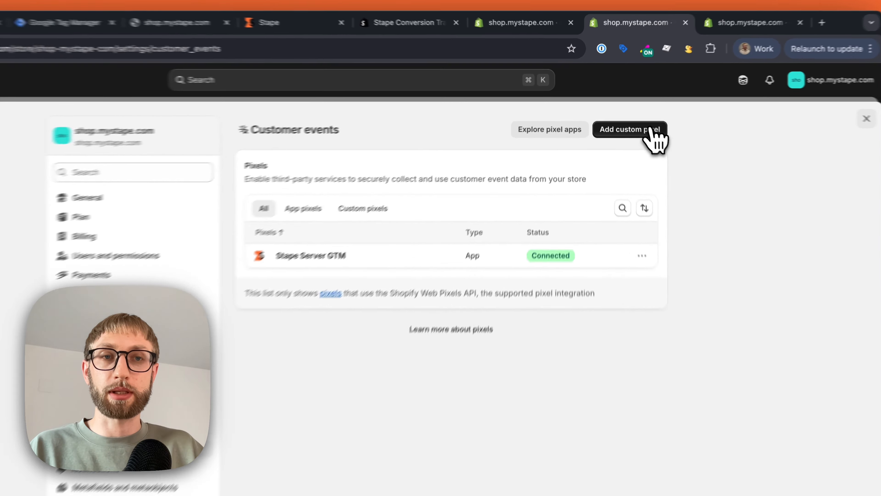
{"action": "left_click", "coordinate": [620, 114]}
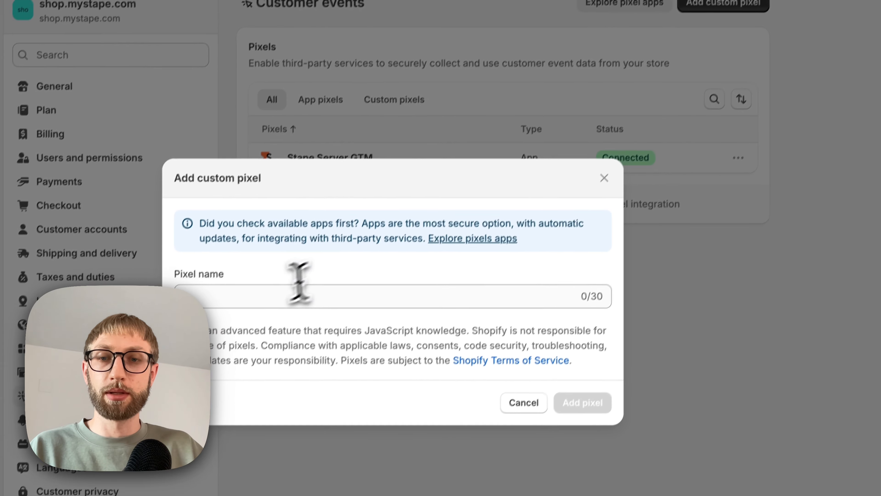
{"action": "left_click", "coordinate": [278, 296]}
{"action": "type", "text": "Stape"}
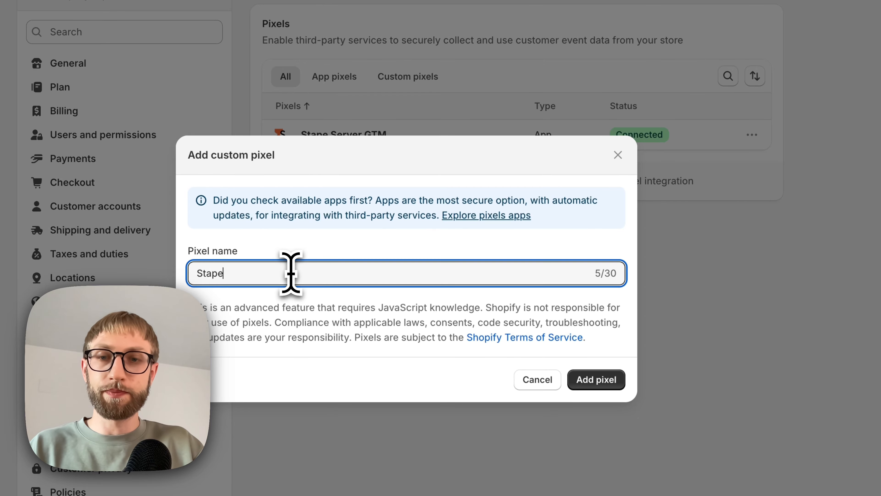
{"action": "type", "text": " Events"}
{"action": "left_click", "coordinate": [612, 381]}
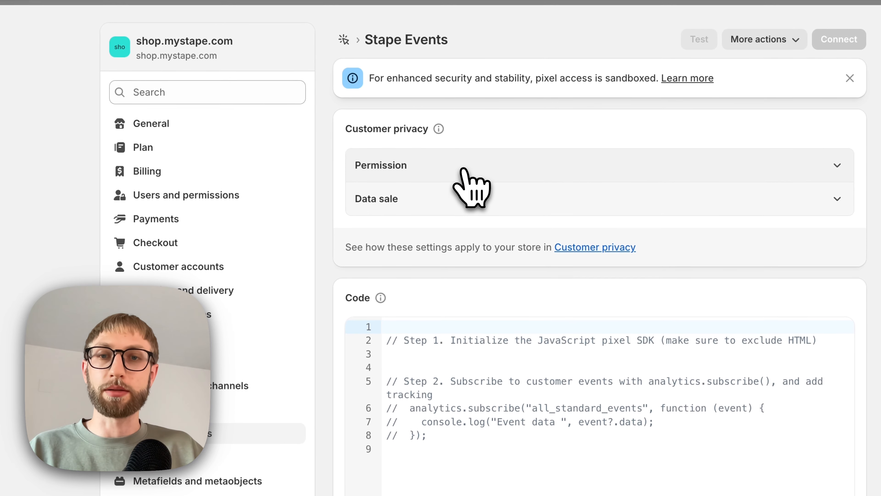
{"action": "left_click", "coordinate": [378, 108]}
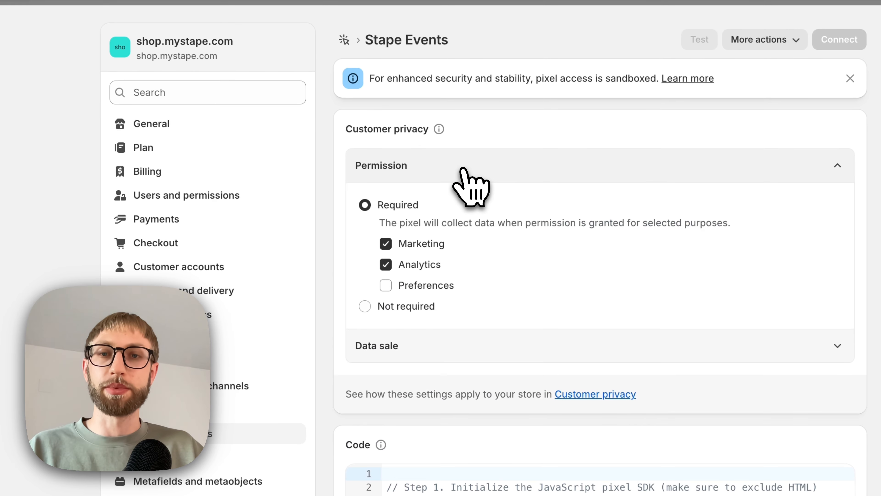
{"action": "left_click", "coordinate": [365, 306]}
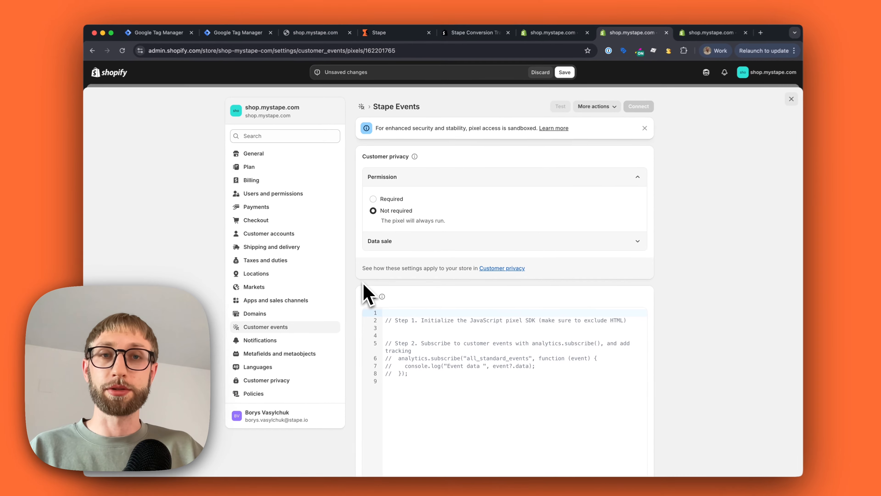
Copy the custom pixel code from the app's Data Layer settings into the code editor of the Stape Events pixel.
{"action": "left_click", "coordinate": [547, 39]}
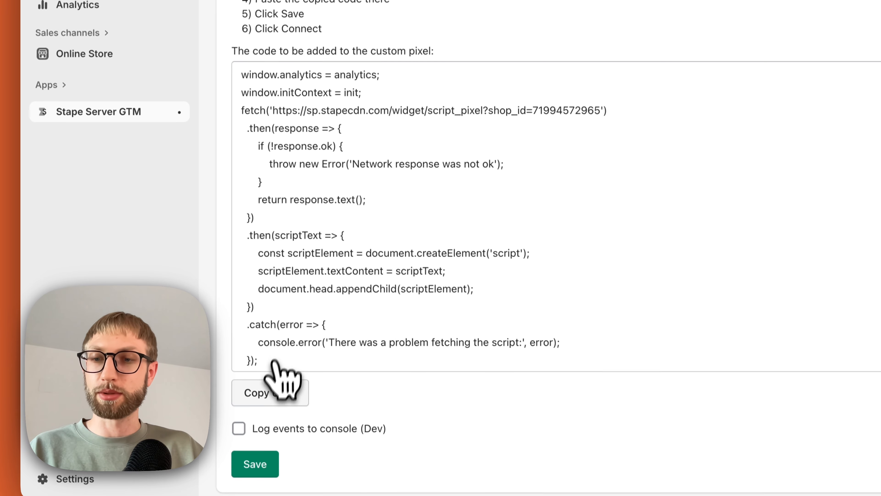
{"action": "left_click", "coordinate": [229, 451]}
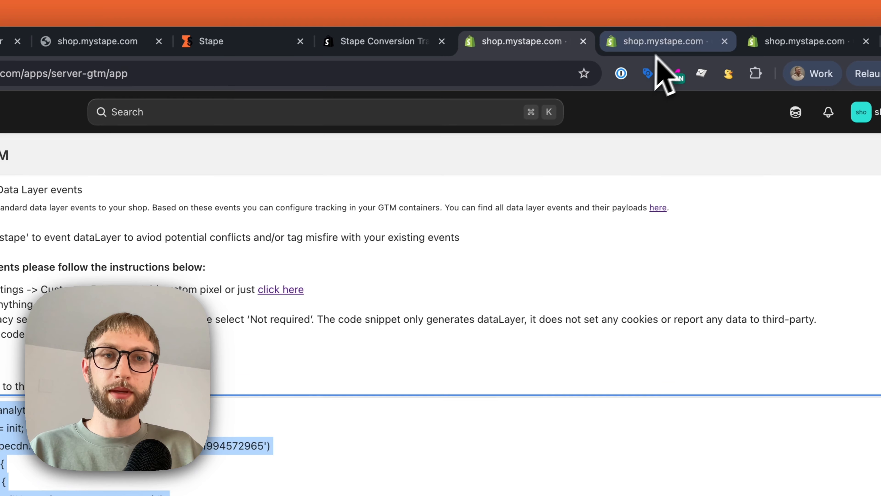
{"action": "left_click", "coordinate": [657, 55]}
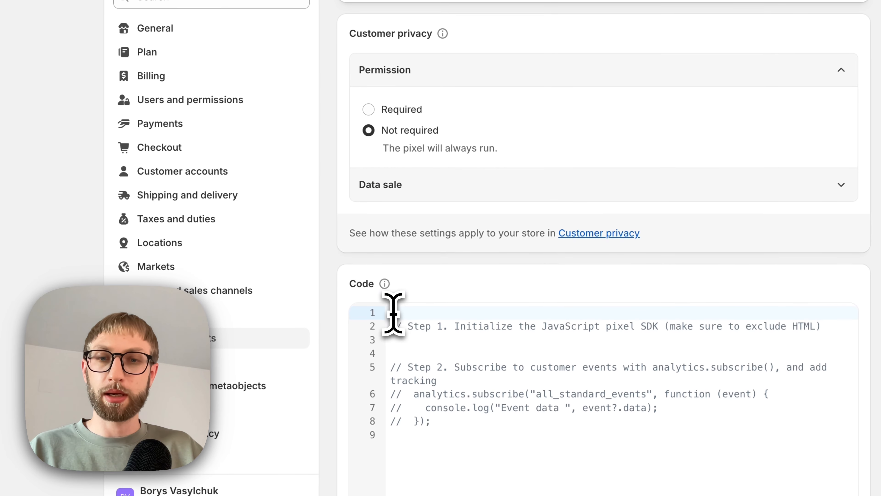
{"action": "key", "text": "super+a"}
{"action": "key", "text": "super+v"}
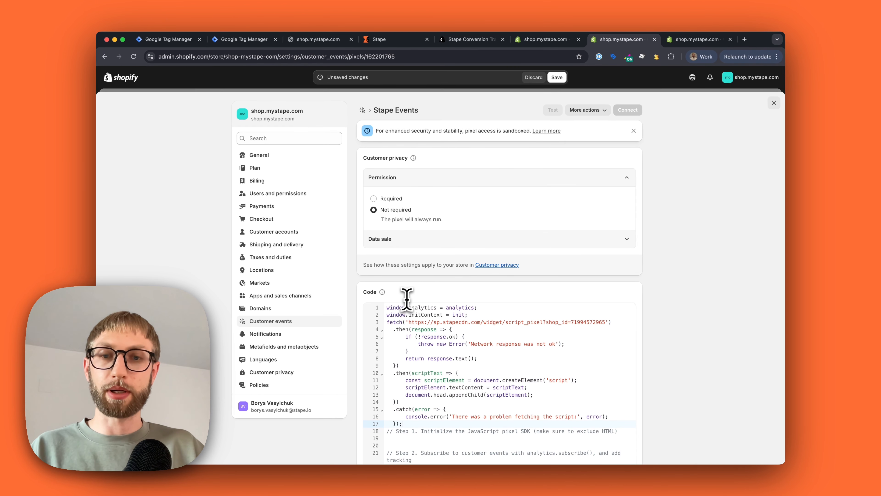
{"action": "scroll", "coordinate": [418, 292], "scroll_direction": "down", "scroll_amount": 4}
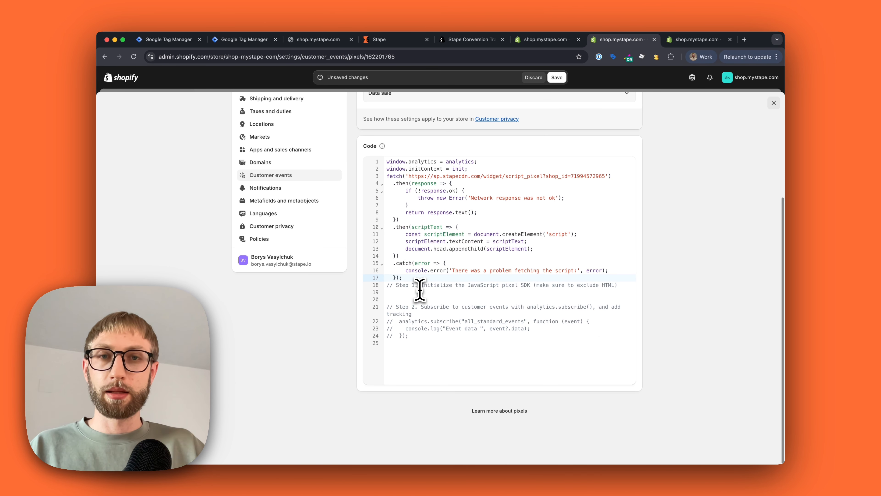
{"action": "scroll", "coordinate": [422, 292], "scroll_direction": "up", "scroll_amount": 4}
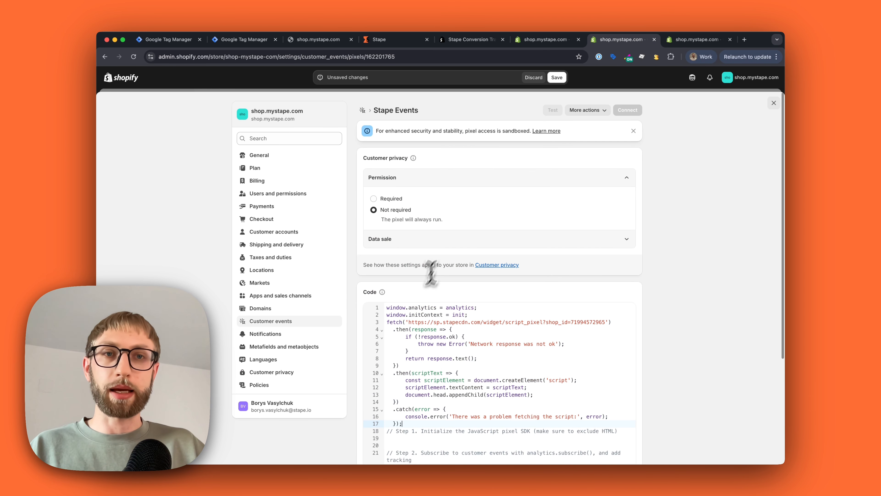
Save the Stape Events pixel and connect it to the shop.mystape.com store.
{"action": "left_click", "coordinate": [559, 80]}
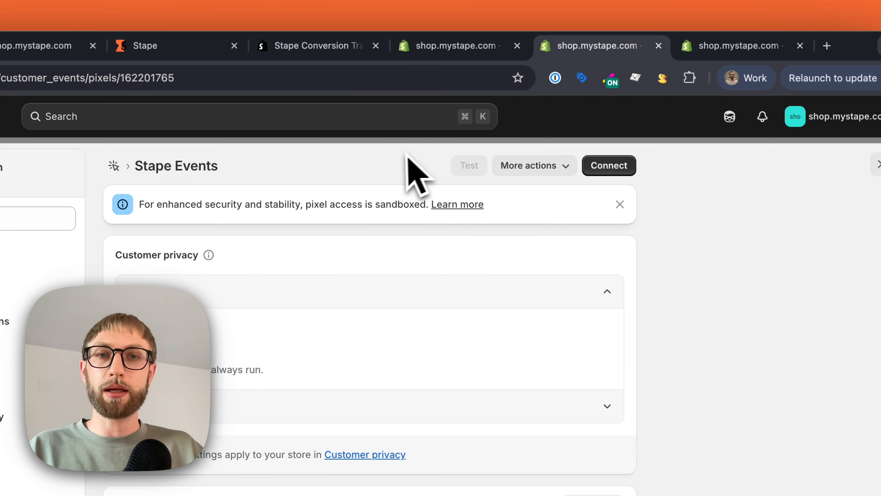
{"action": "left_click", "coordinate": [614, 170]}
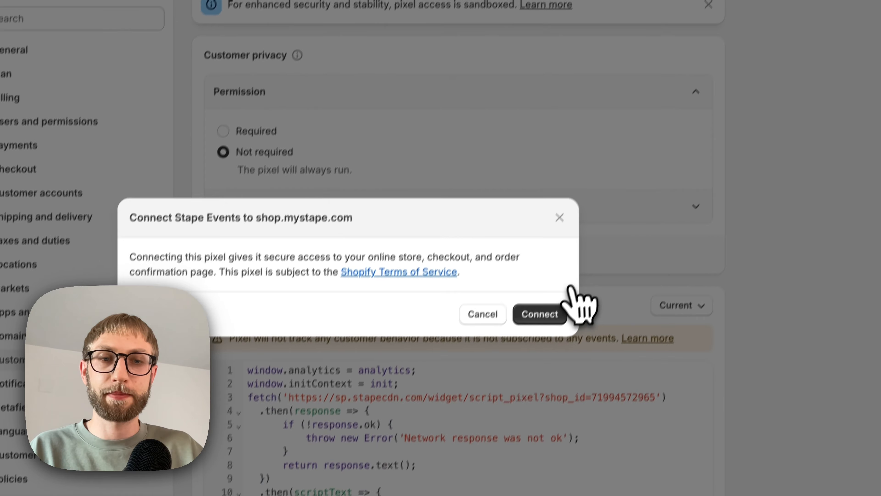
{"action": "left_click", "coordinate": [562, 288]}
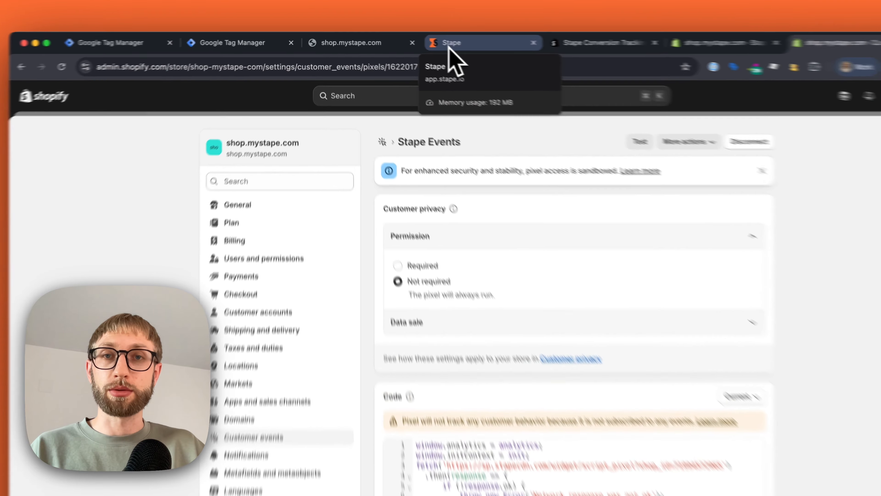
Start Stape's Setup Assistant with type E-commerce, platform Shopify, and consent settings enabled with Cookiebot as provider.
{"action": "left_click", "coordinate": [411, 45]}
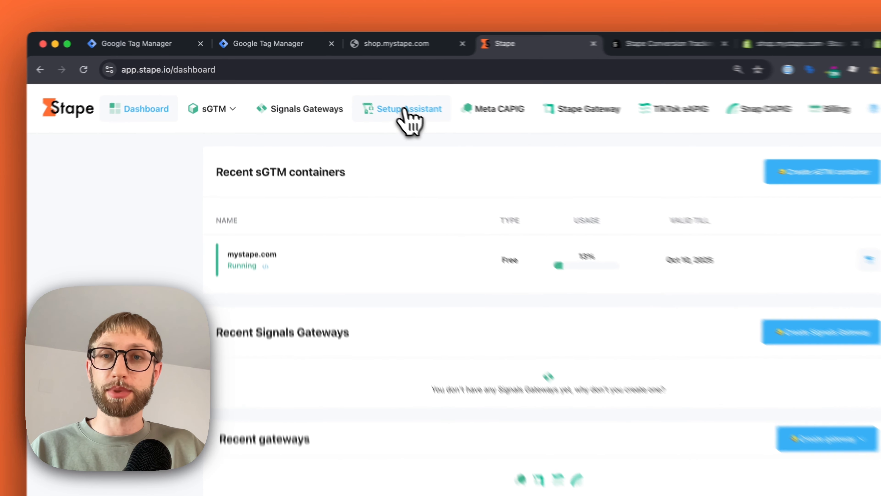
{"action": "left_click", "coordinate": [336, 84]}
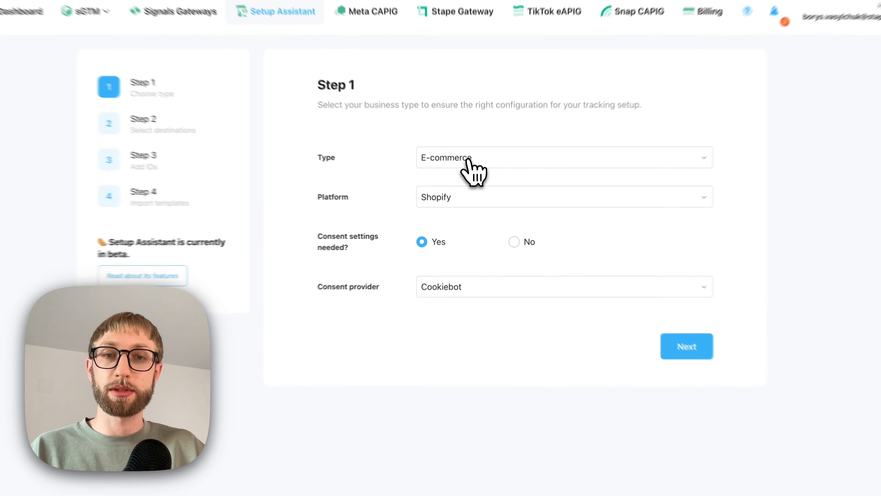
{"action": "left_click", "coordinate": [447, 179]}
{"action": "left_click", "coordinate": [447, 179]}
{"action": "left_click", "coordinate": [404, 198]}
{"action": "left_click", "coordinate": [422, 198]}
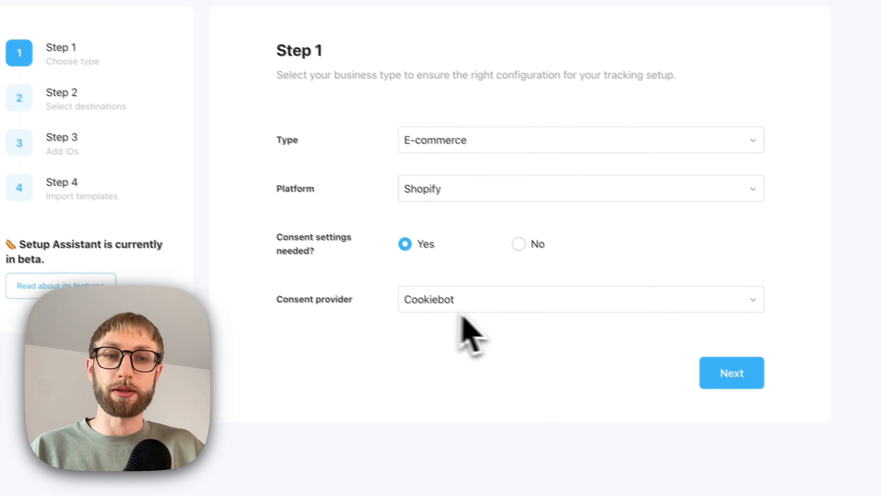
{"action": "left_click", "coordinate": [715, 373]}
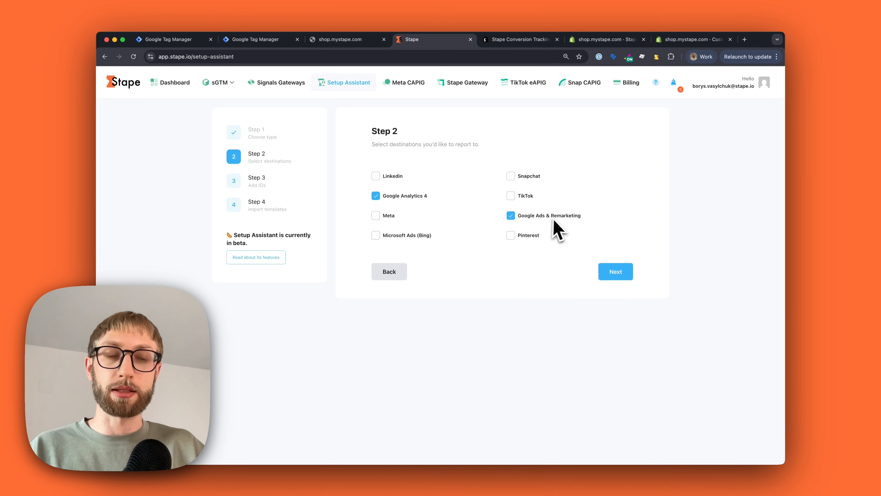
{"action": "left_click", "coordinate": [616, 271]}
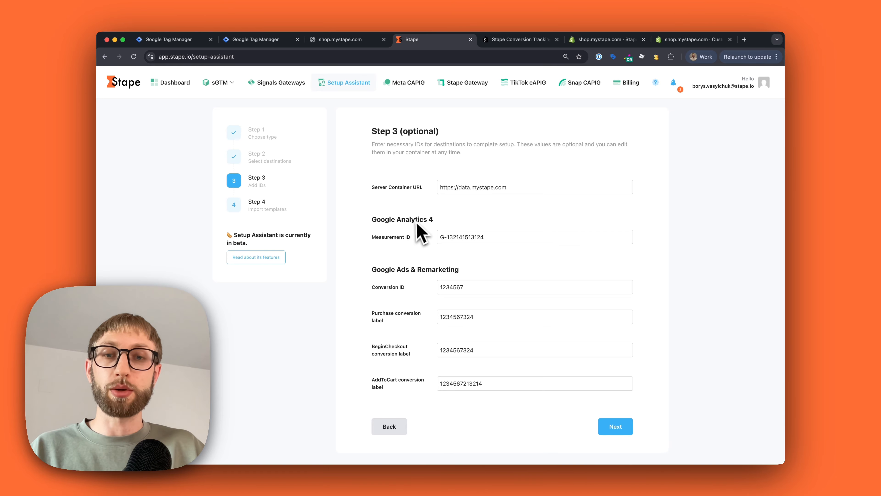
{"action": "left_click", "coordinate": [483, 237]}
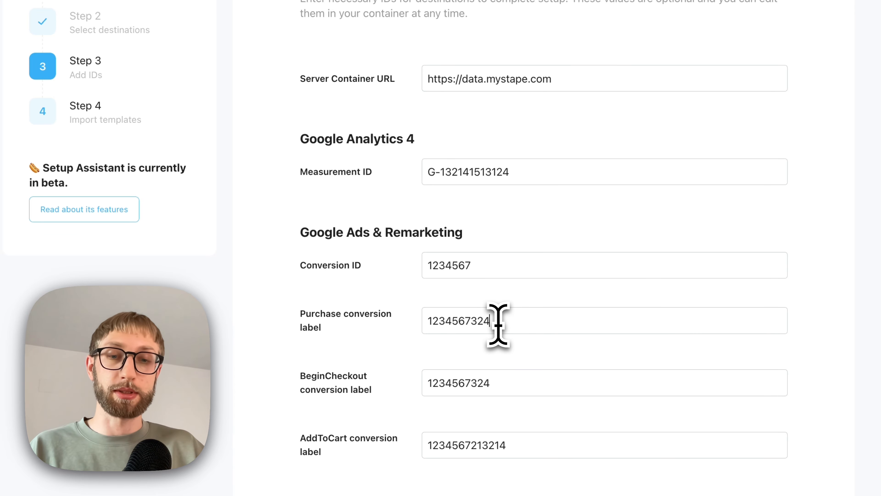
{"action": "left_click", "coordinate": [586, 394]}
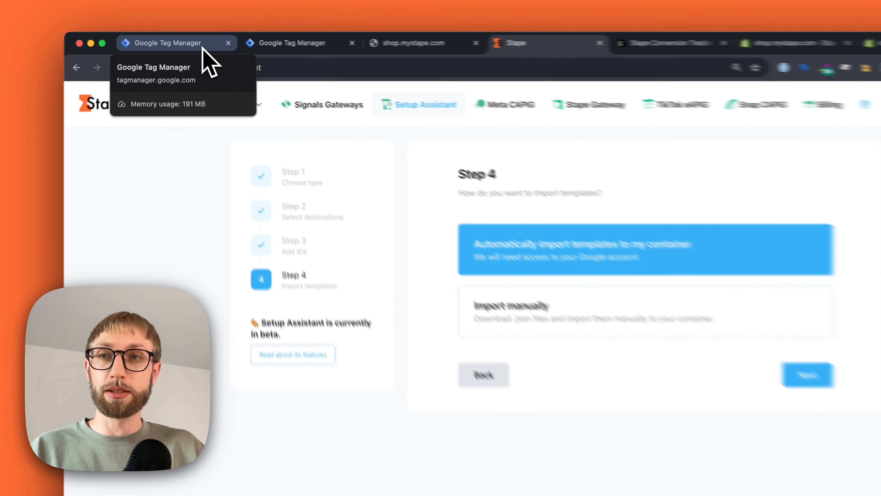
Check the tag lists of the web and server GTM containers, and return to the Stape Setup Assistant.
{"action": "left_click", "coordinate": [202, 46]}
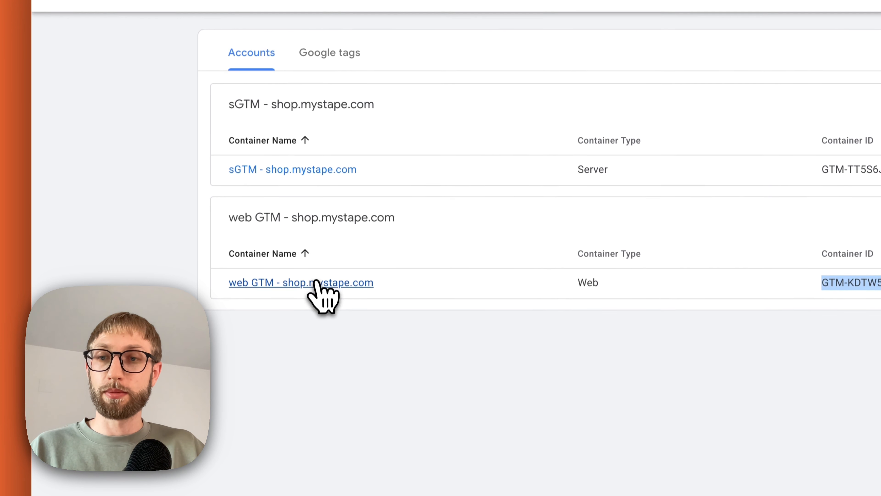
{"action": "left_click", "coordinate": [364, 275]}
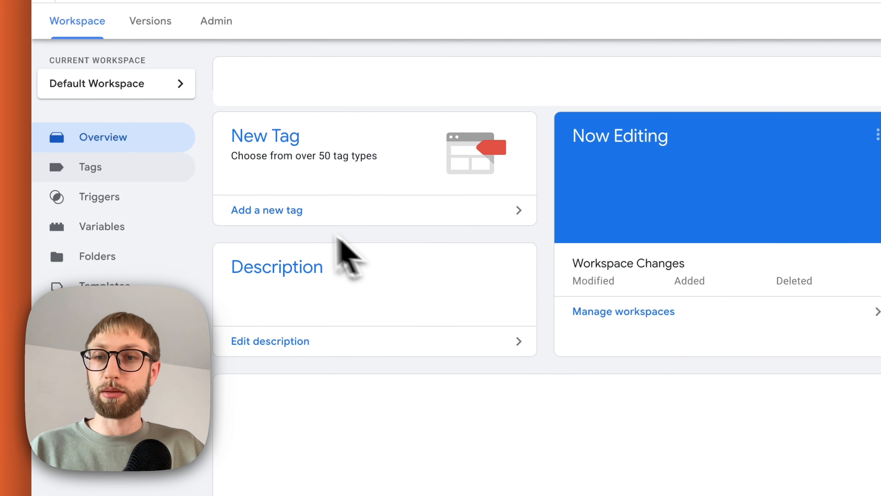
{"action": "left_click", "coordinate": [97, 169]}
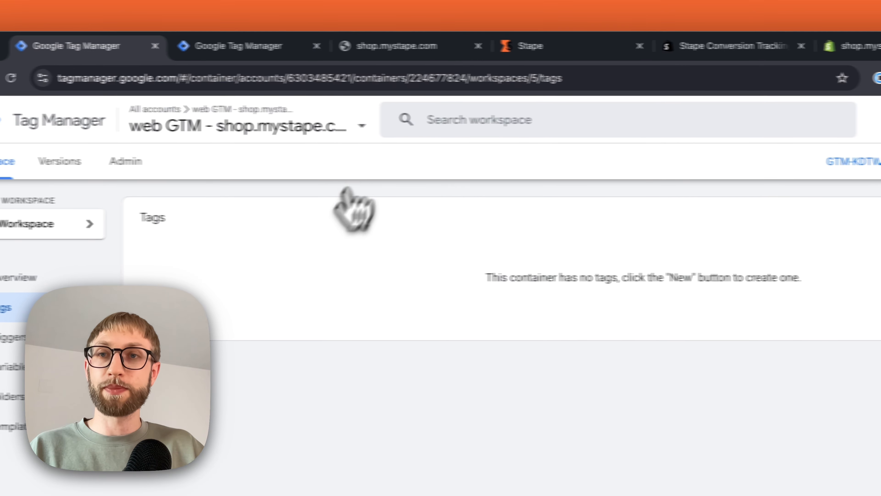
{"action": "left_click", "coordinate": [322, 52]}
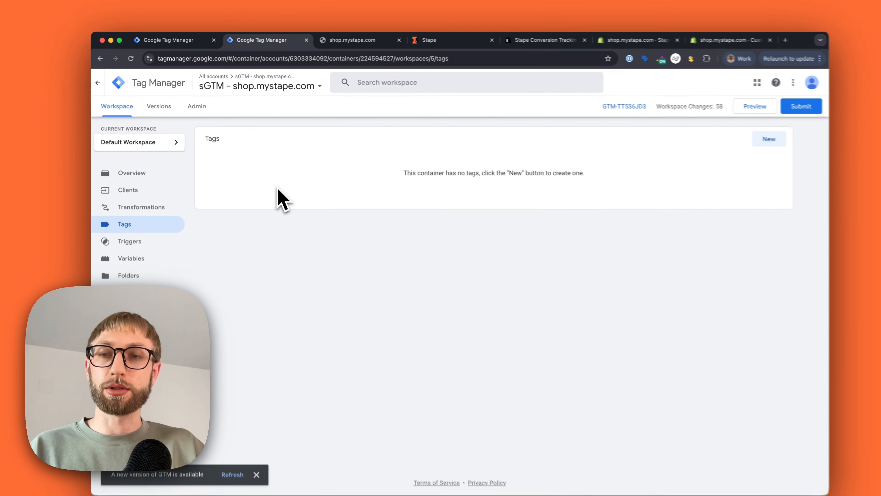
{"action": "left_click", "coordinate": [436, 39]}
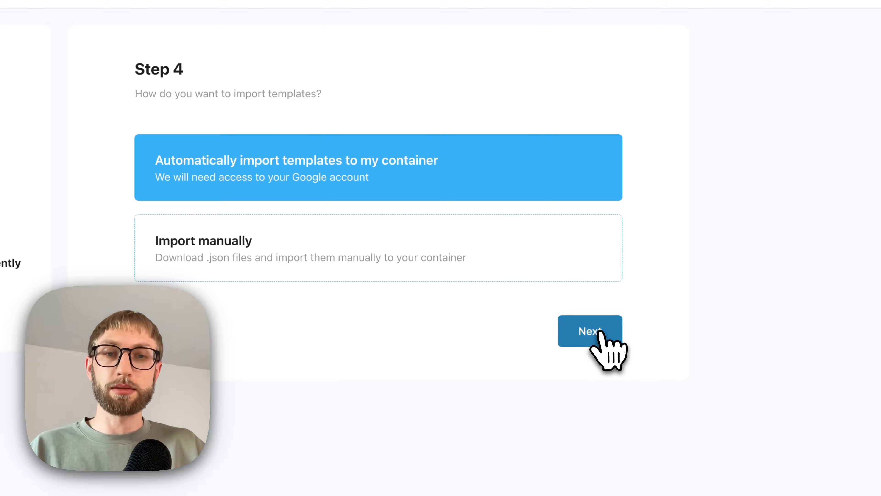
Choose automatic template import through the Google account, and select web account and container "web GTM - shop.mystape.com" with Default Workspace.
{"action": "left_click", "coordinate": [764, 455]}
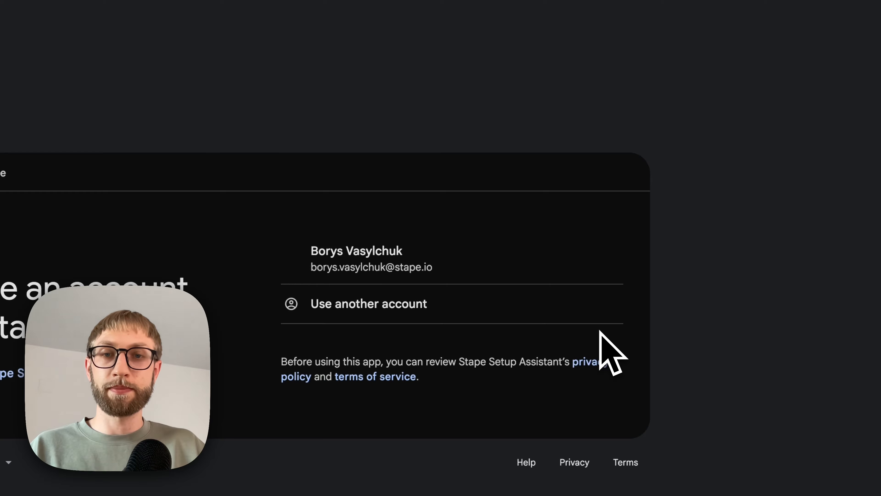
{"action": "left_click", "coordinate": [394, 269]}
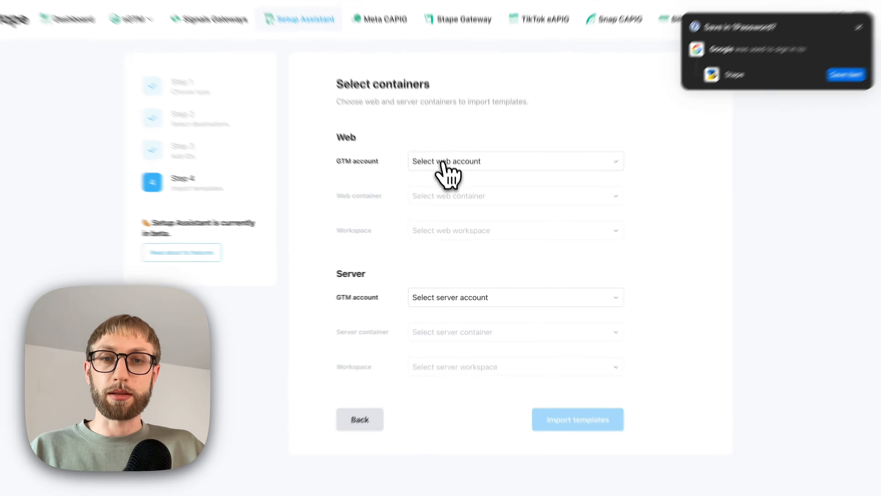
{"action": "left_click", "coordinate": [451, 190]}
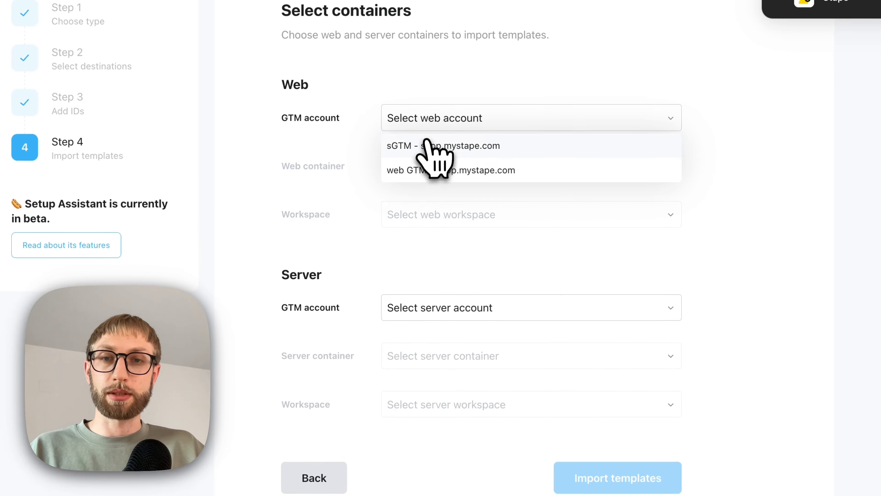
{"action": "left_click", "coordinate": [418, 167]}
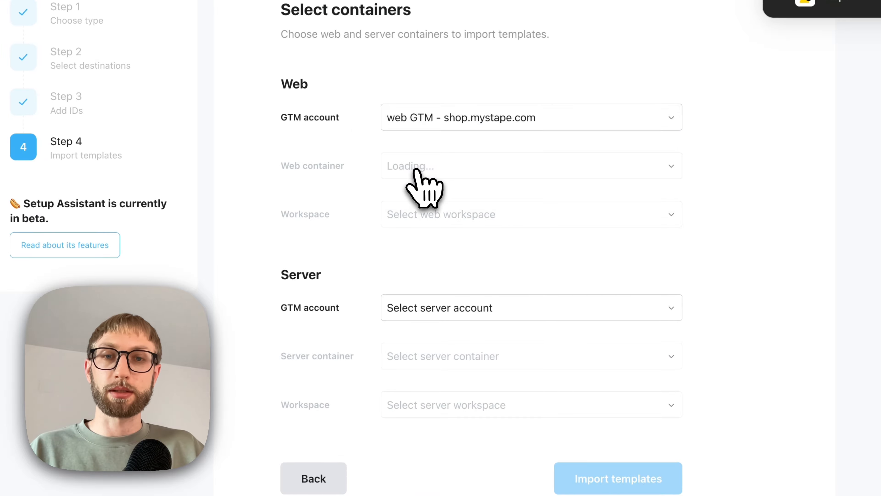
{"action": "left_click", "coordinate": [445, 168]}
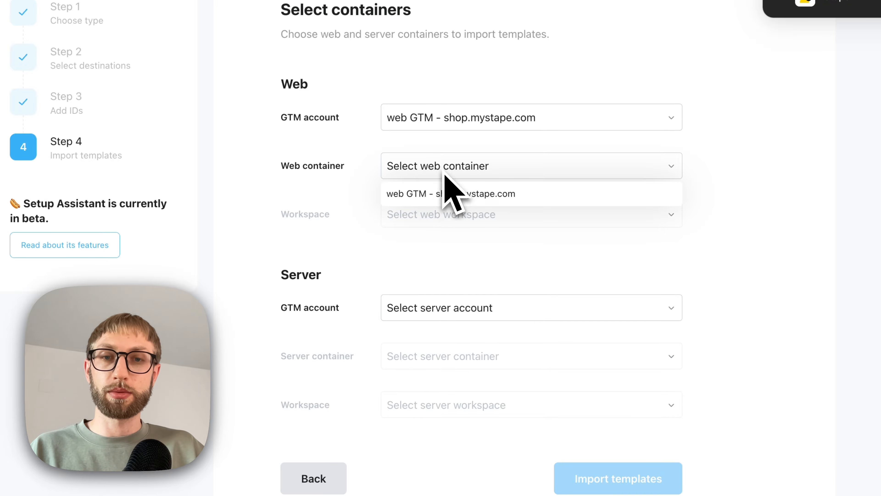
{"action": "left_click", "coordinate": [438, 194]}
{"action": "left_click", "coordinate": [430, 215]}
{"action": "left_click", "coordinate": [434, 242]}
Select server account and container "sGTM - shop.mystape.com" with Default Workspace, import the templates, and dismiss the 1Password save prompt.
{"action": "left_click", "coordinate": [468, 299]}
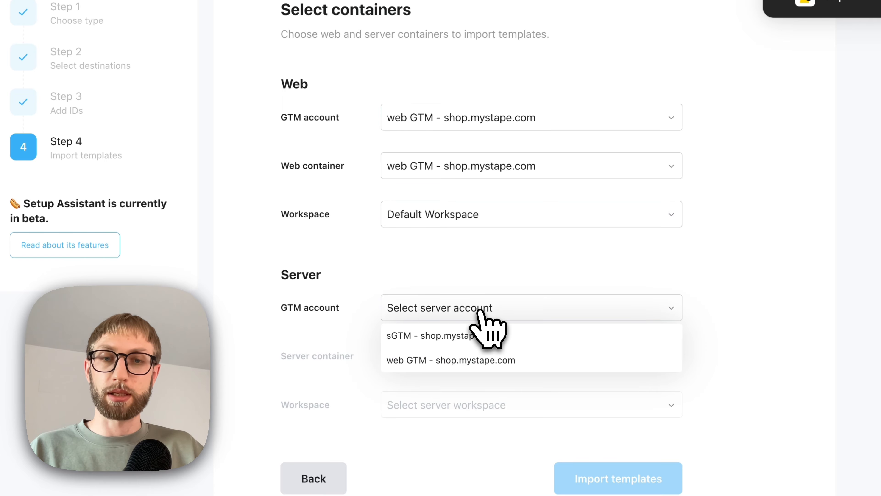
{"action": "left_click", "coordinate": [454, 336]}
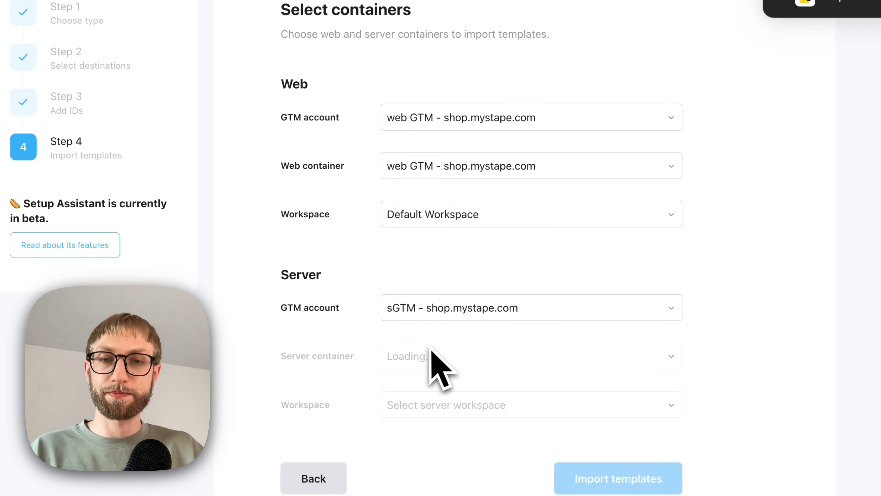
{"action": "left_click", "coordinate": [431, 358]}
{"action": "left_click", "coordinate": [421, 382]}
{"action": "left_click", "coordinate": [445, 406]}
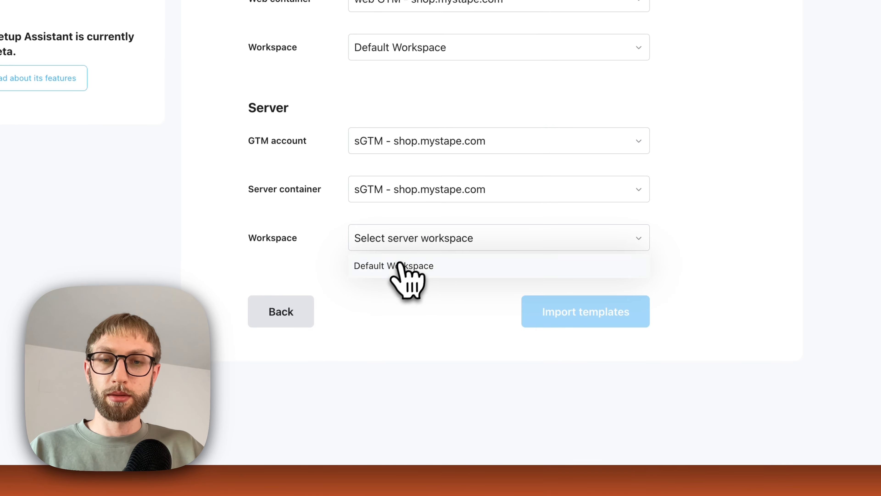
{"action": "left_click", "coordinate": [402, 265]}
{"action": "left_click", "coordinate": [548, 311]}
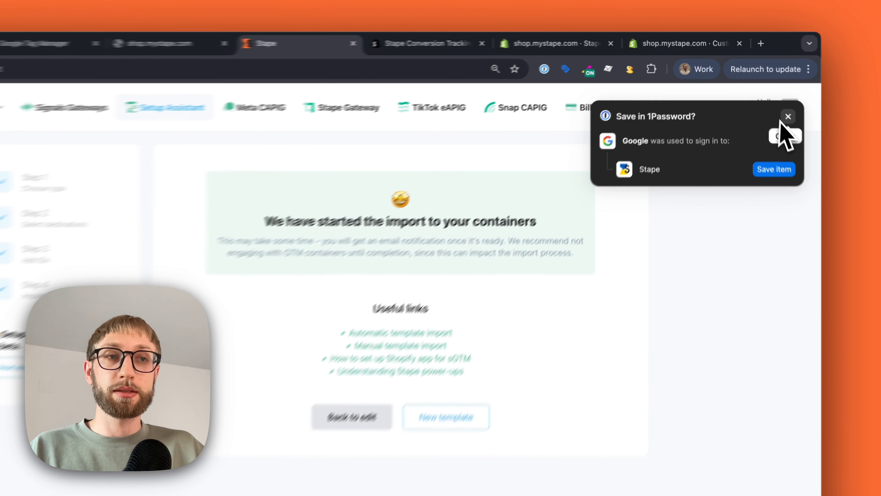
{"action": "left_click", "coordinate": [763, 89]}
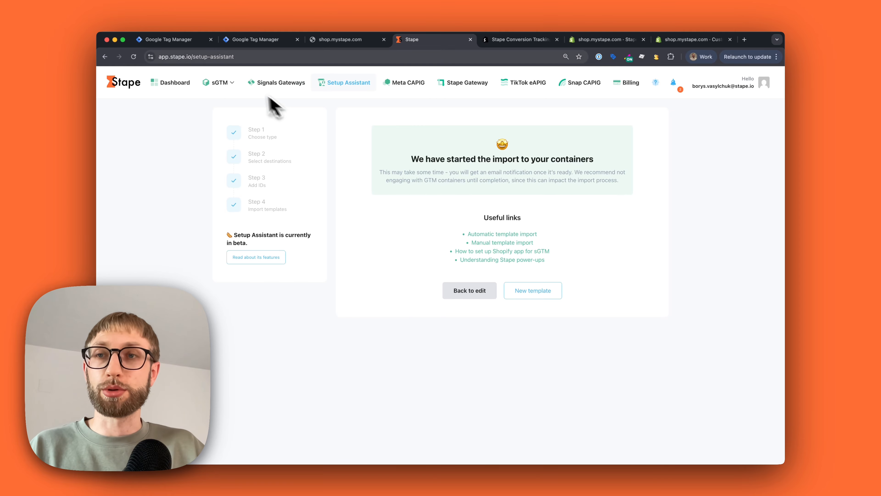
Check the imported Stape tags in the web and server GTM containers, and return to the web container.
{"action": "left_click", "coordinate": [160, 39]}
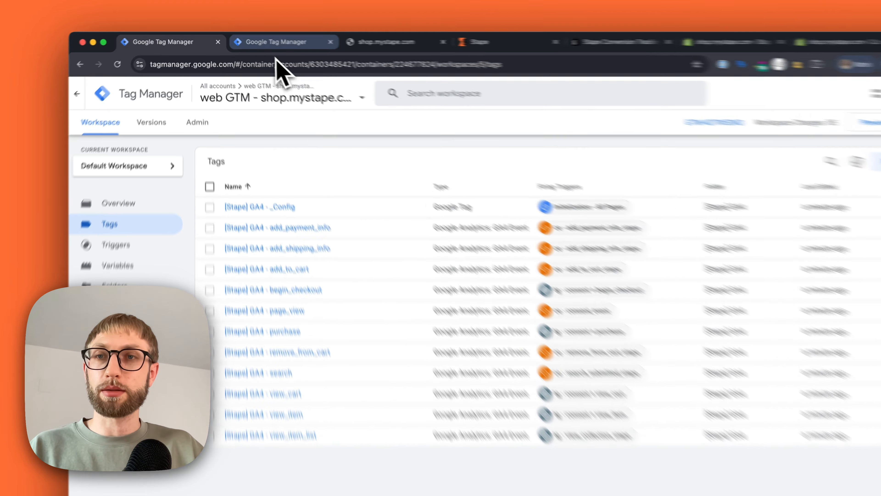
{"action": "left_click", "coordinate": [276, 43]}
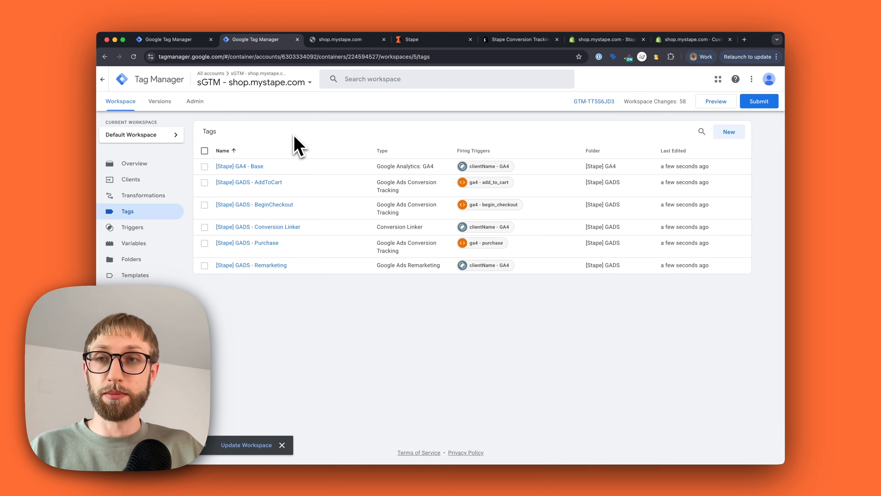
{"action": "left_click", "coordinate": [195, 39]}
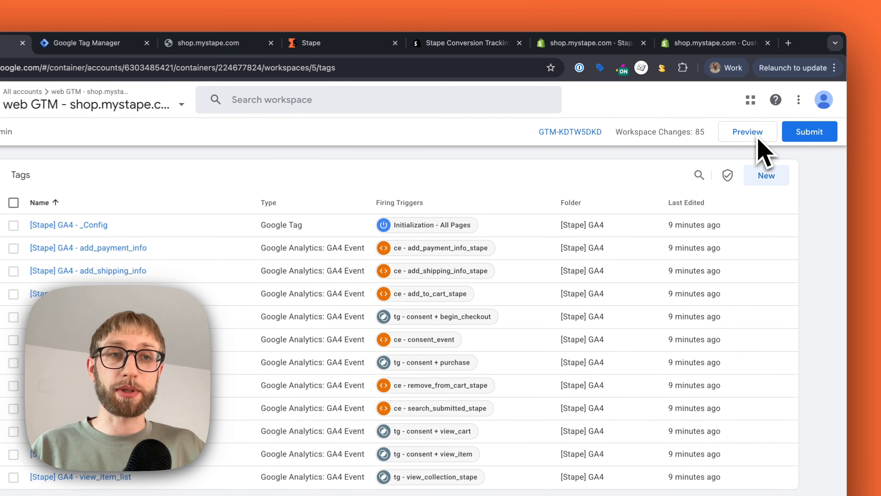
{"action": "left_click", "coordinate": [745, 138]}
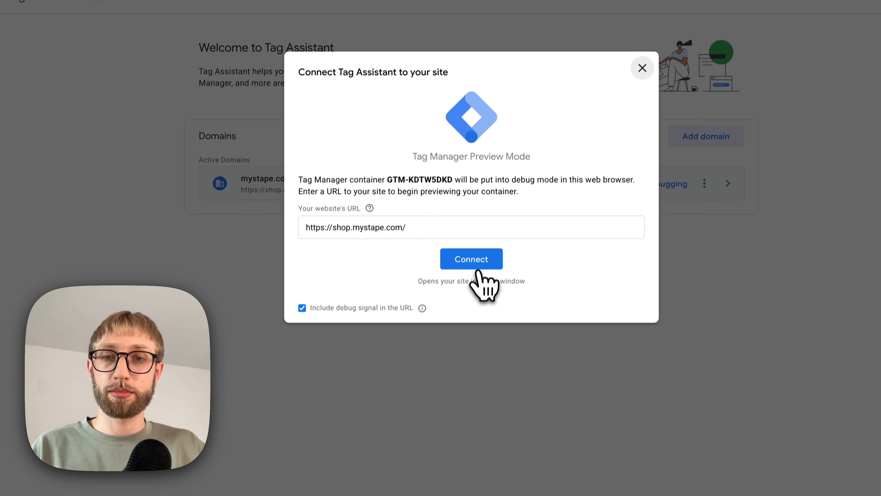
{"action": "left_click", "coordinate": [464, 313]}
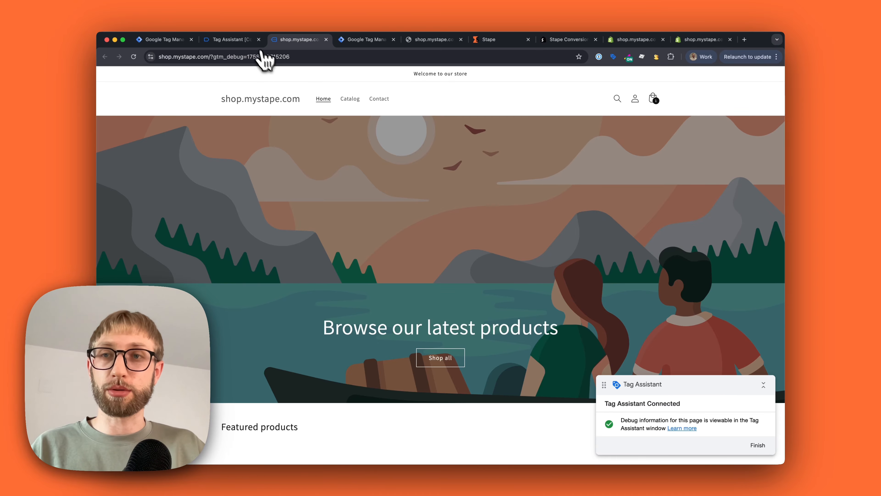
{"action": "left_click", "coordinate": [232, 39]}
{"action": "left_click", "coordinate": [364, 40]}
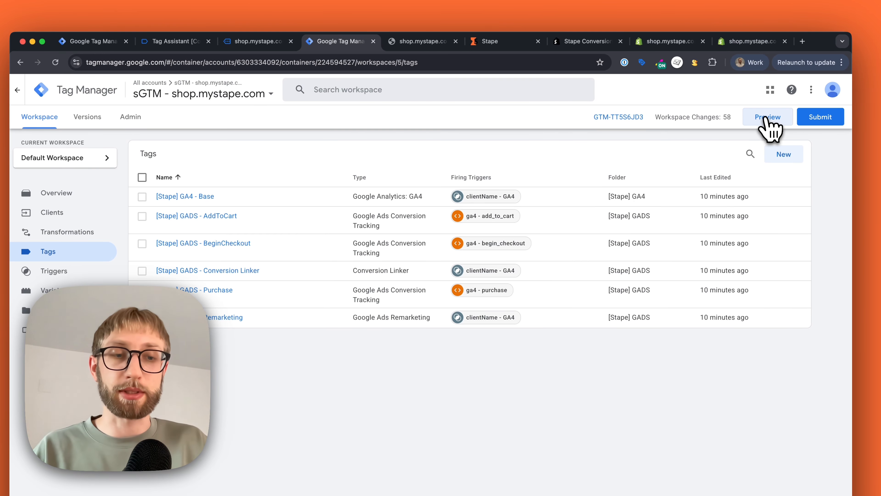
{"action": "left_click", "coordinate": [766, 118]}
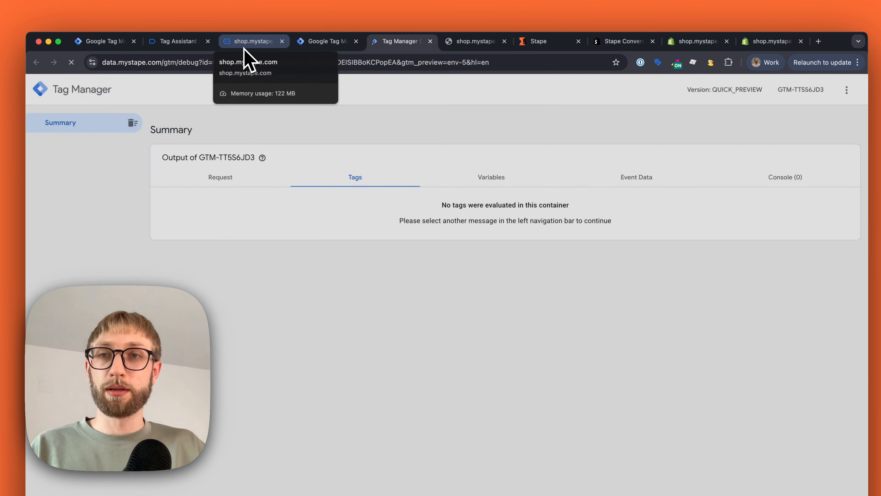
{"action": "left_click", "coordinate": [227, 42]}
{"action": "left_click", "coordinate": [176, 44]}
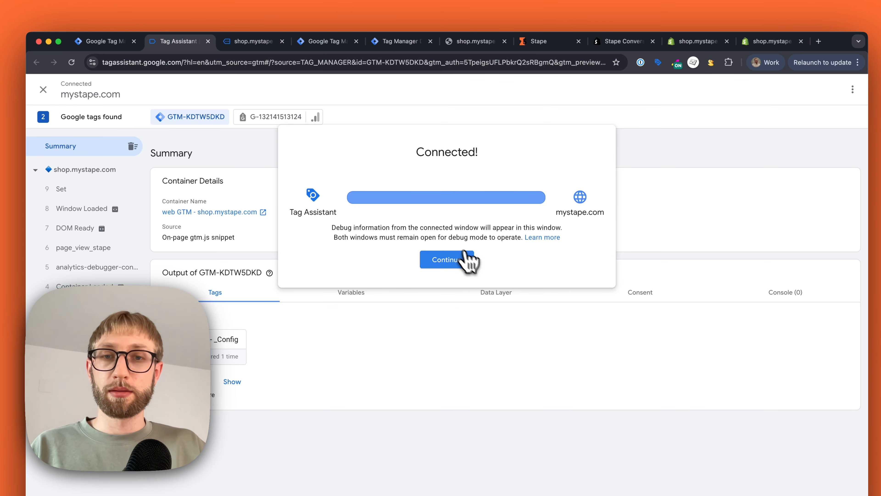
{"action": "left_click", "coordinate": [467, 258]}
Add one Example T-Shirt in green, size S, from the featured products to the shop's cart.
{"action": "left_click", "coordinate": [255, 44]}
{"action": "scroll", "coordinate": [295, 222], "scroll_direction": "down", "scroll_amount": 2}
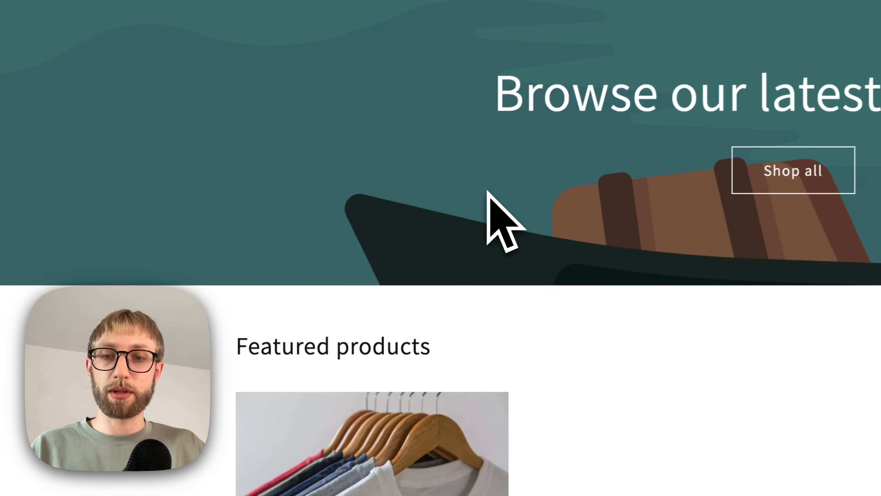
{"action": "scroll", "coordinate": [488, 191], "scroll_direction": "down", "scroll_amount": 5}
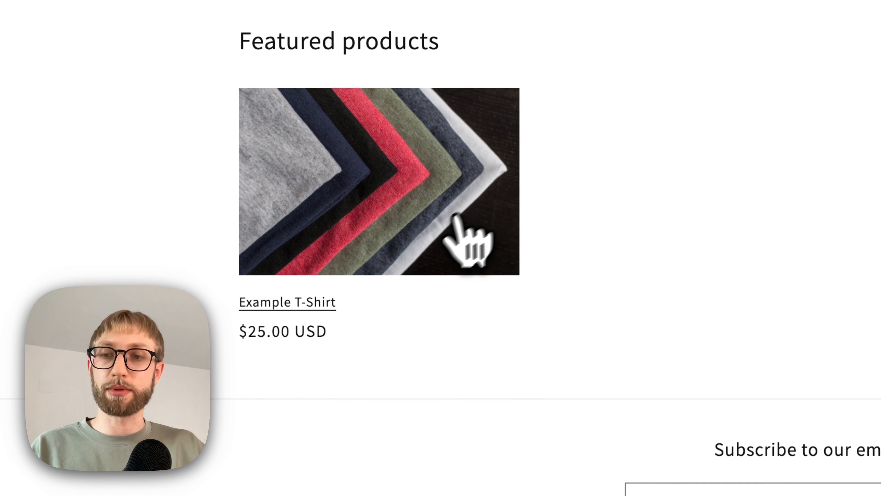
{"action": "left_click", "coordinate": [308, 300]}
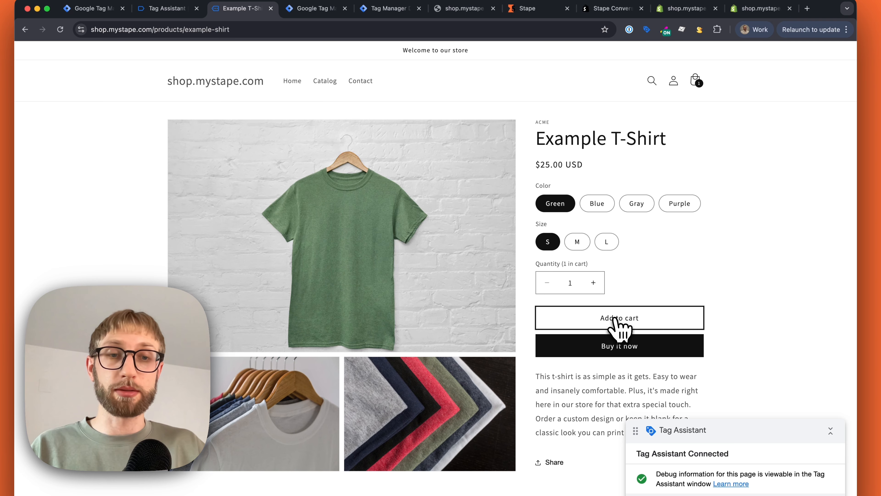
{"action": "left_click", "coordinate": [614, 318]}
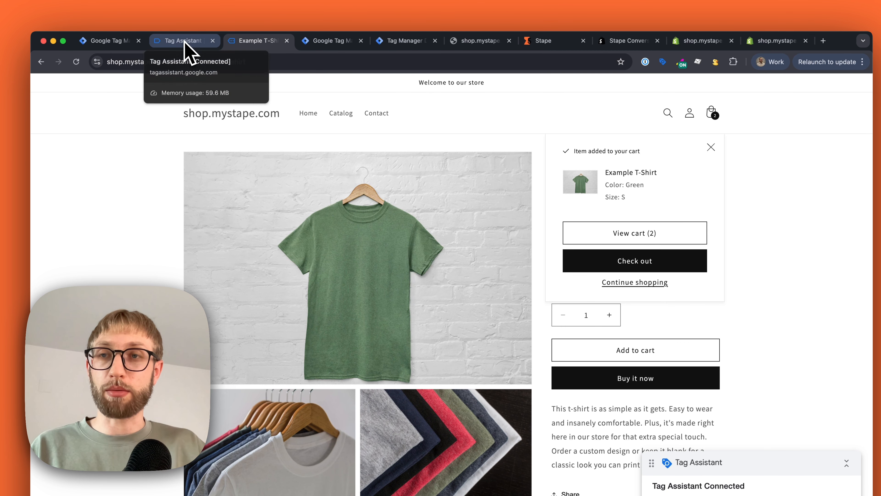
Examine the tags fired on add_to_cart_stape in Tag Assistant, and the add_to_cart event's tags and request details in the server preview.
{"action": "left_click", "coordinate": [185, 41]}
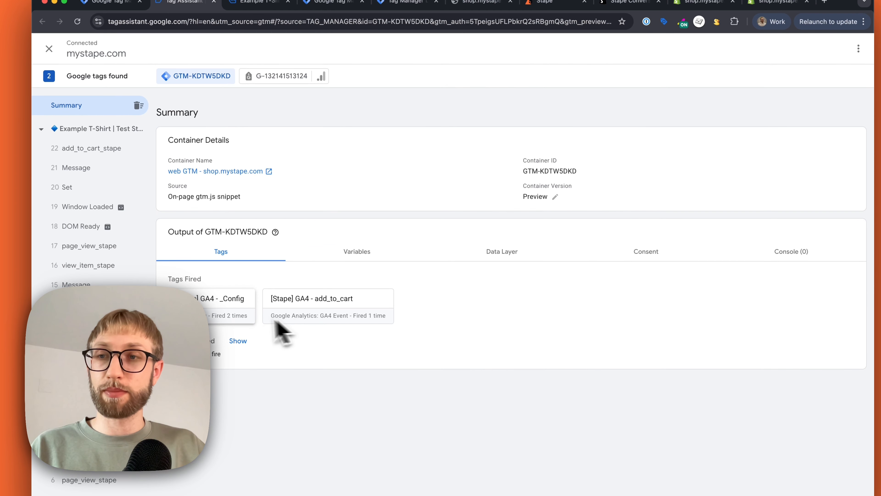
{"action": "left_click", "coordinate": [104, 149]}
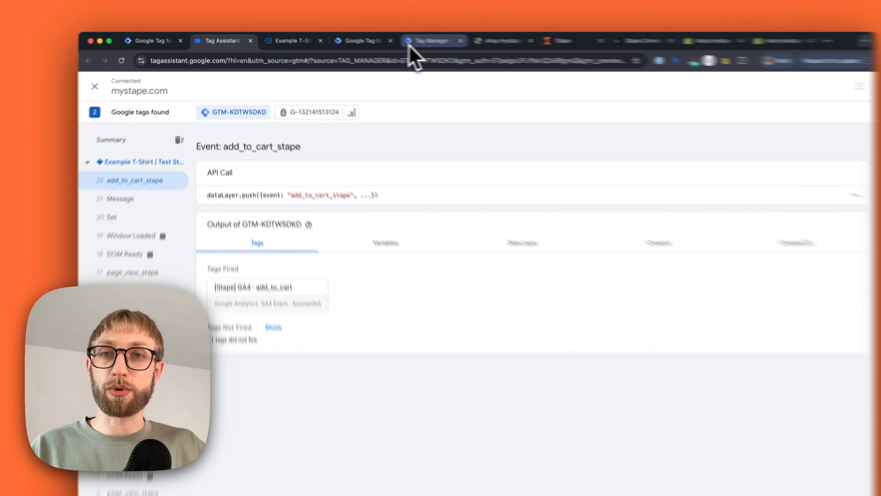
{"action": "left_click", "coordinate": [400, 39]}
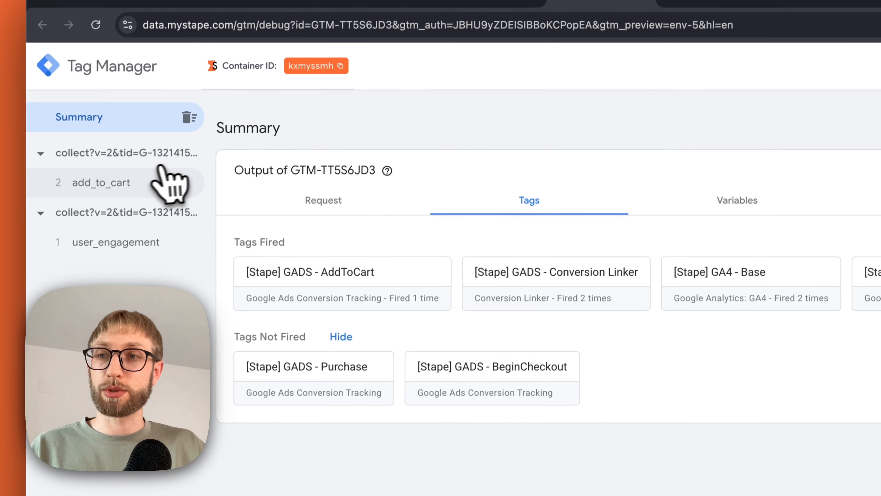
{"action": "left_click", "coordinate": [91, 188]}
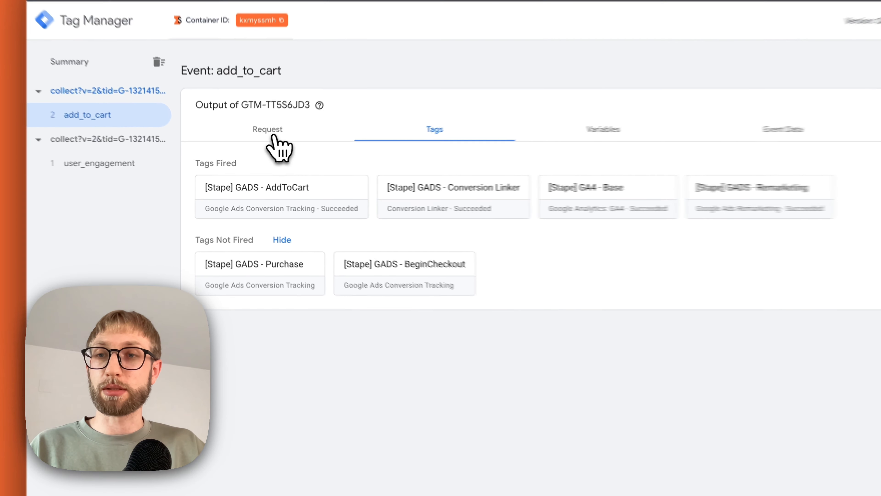
{"action": "left_click", "coordinate": [256, 151]}
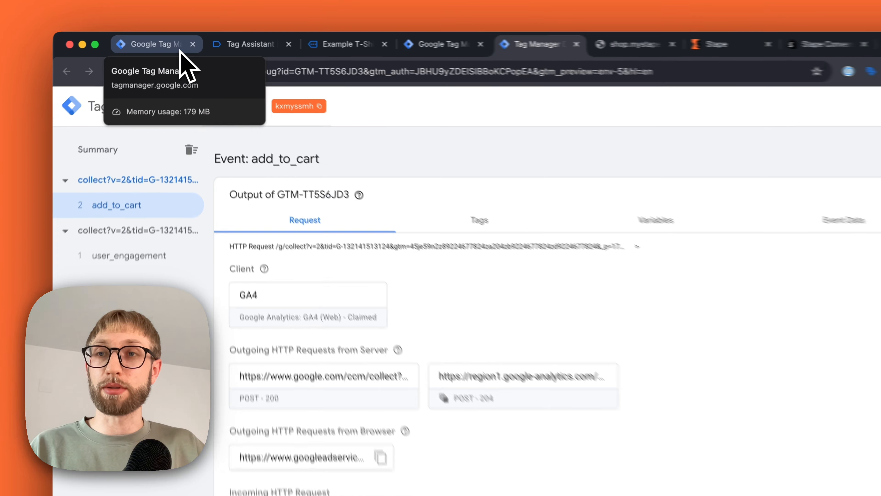
Revisit the web container's tag list and the server preview, and open the server container's workspace.
{"action": "left_click", "coordinate": [178, 41]}
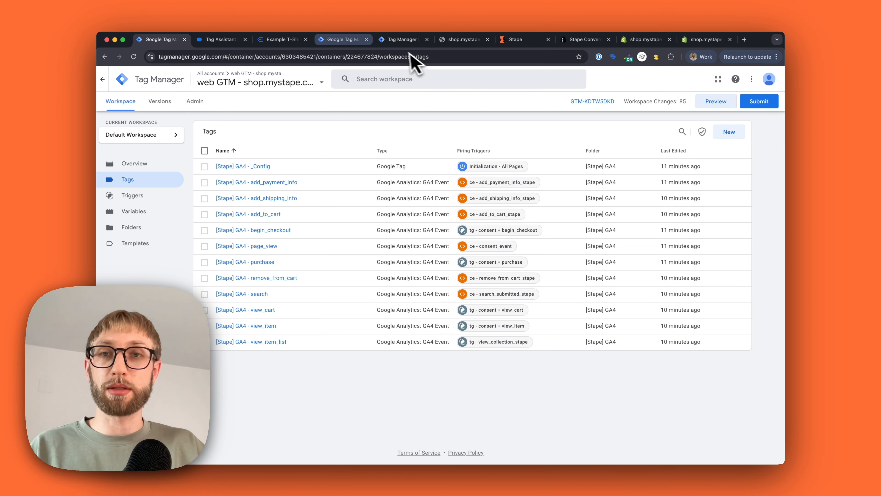
{"action": "left_click", "coordinate": [401, 40]}
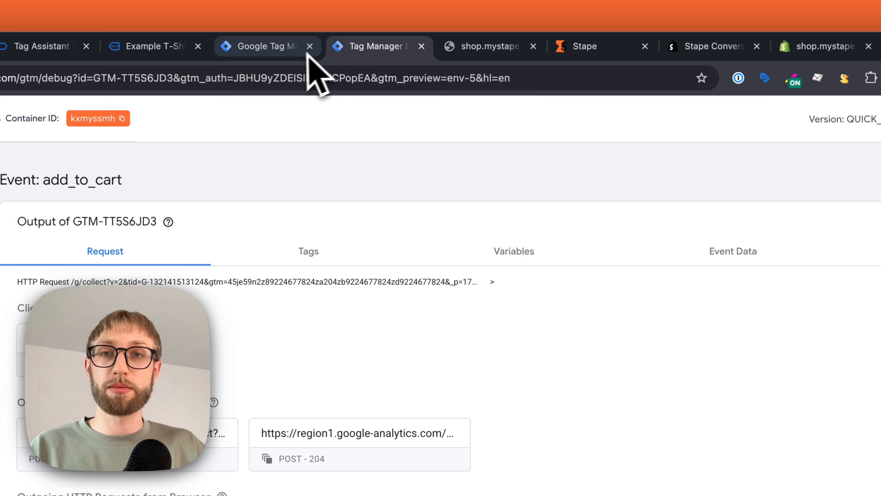
{"action": "left_click", "coordinate": [297, 46]}
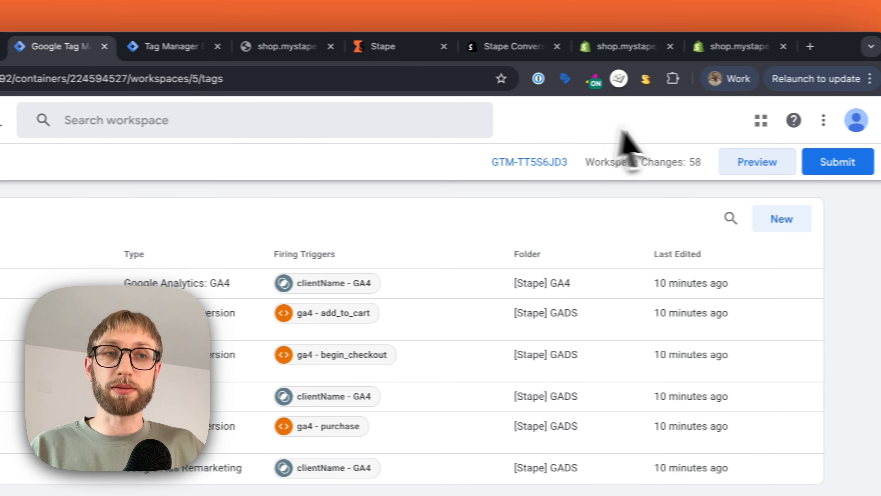